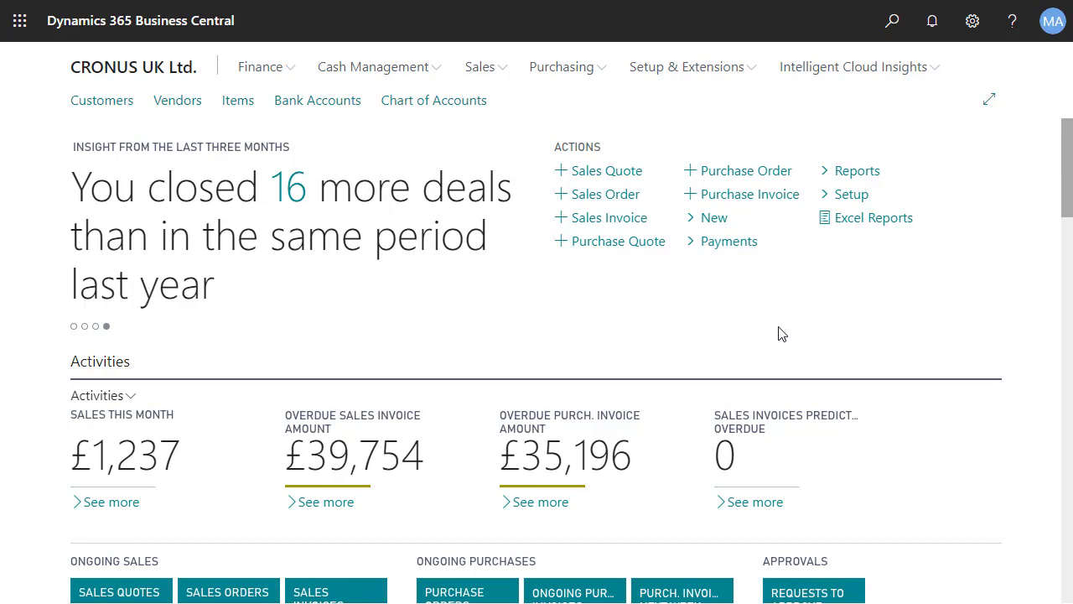
Review the Dynamics 365 for Sales settings on the Dynamics 365 Connection Setup page.
left_click(892, 24)
type("conn setup")
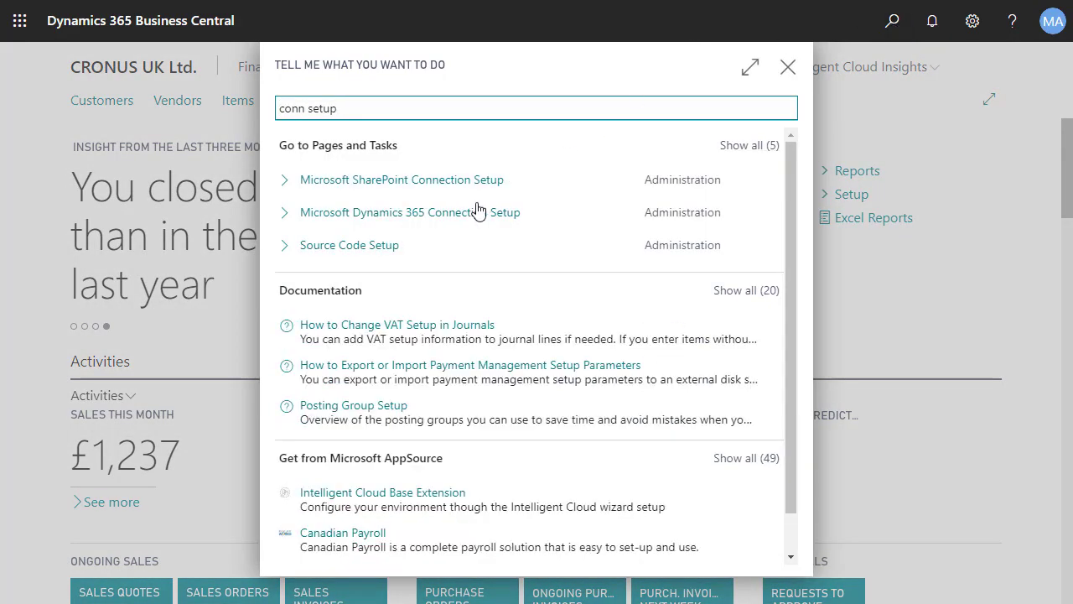
left_click(471, 216)
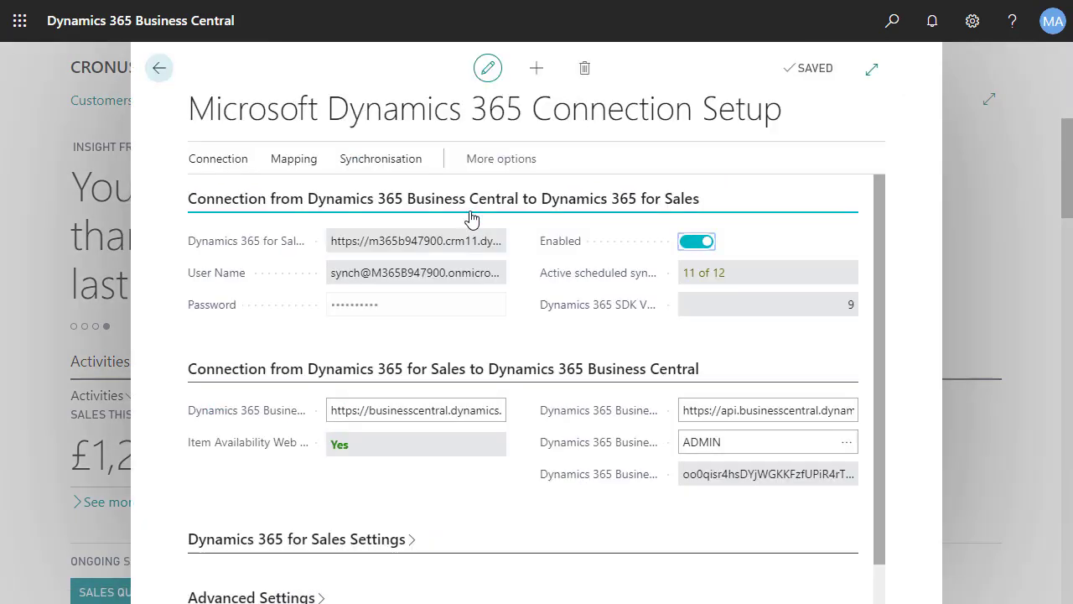
left_click(351, 539)
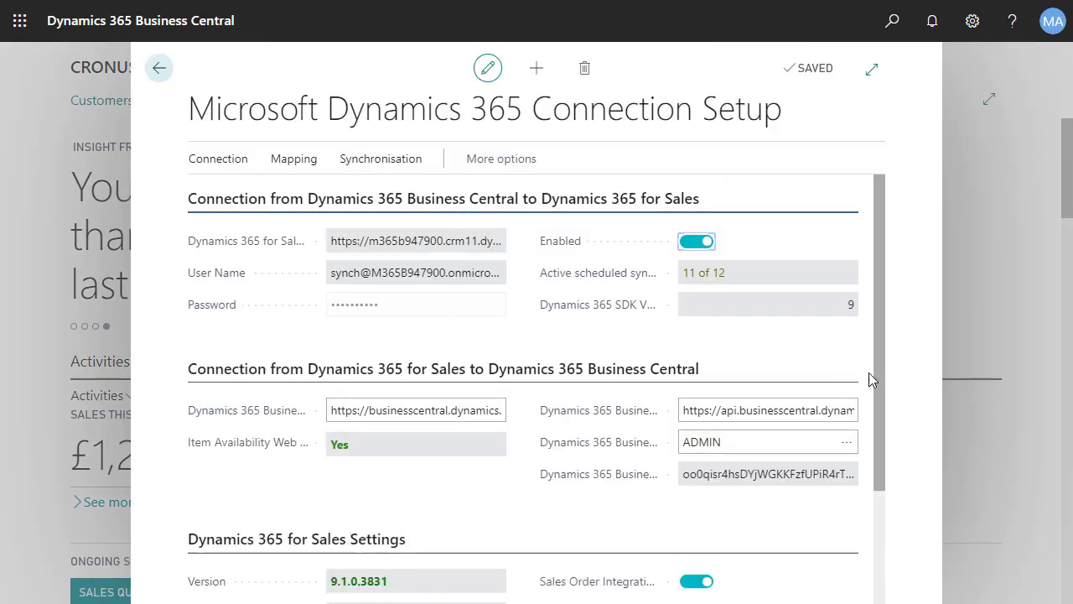
mouse_move(876, 373)
left_mouse_down()
mouse_move(879, 474)
mouse_move(843, 506)
left_mouse_up()
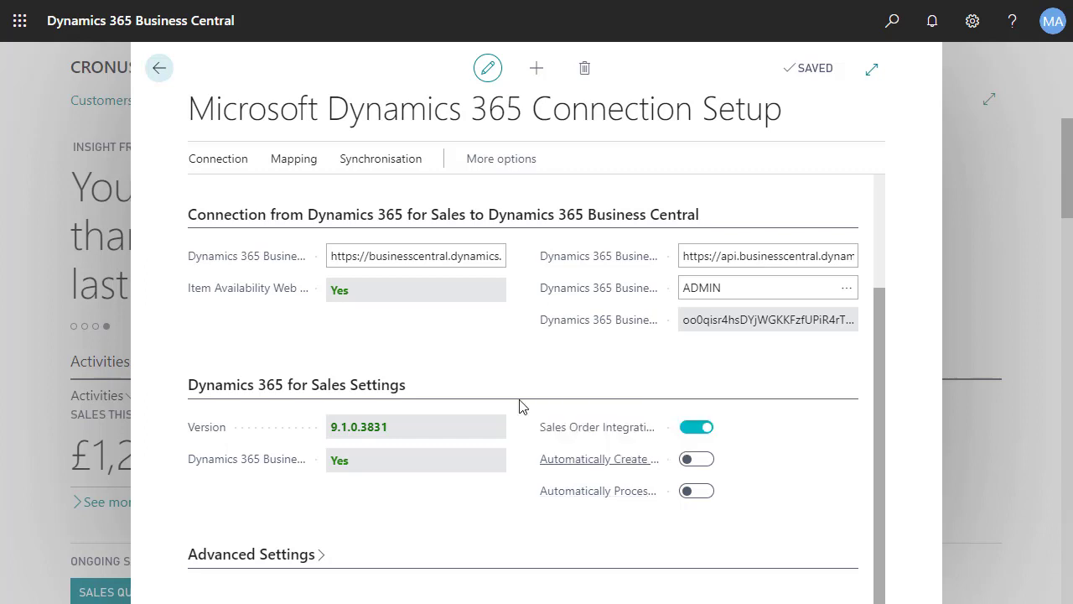
left_click(159, 68)
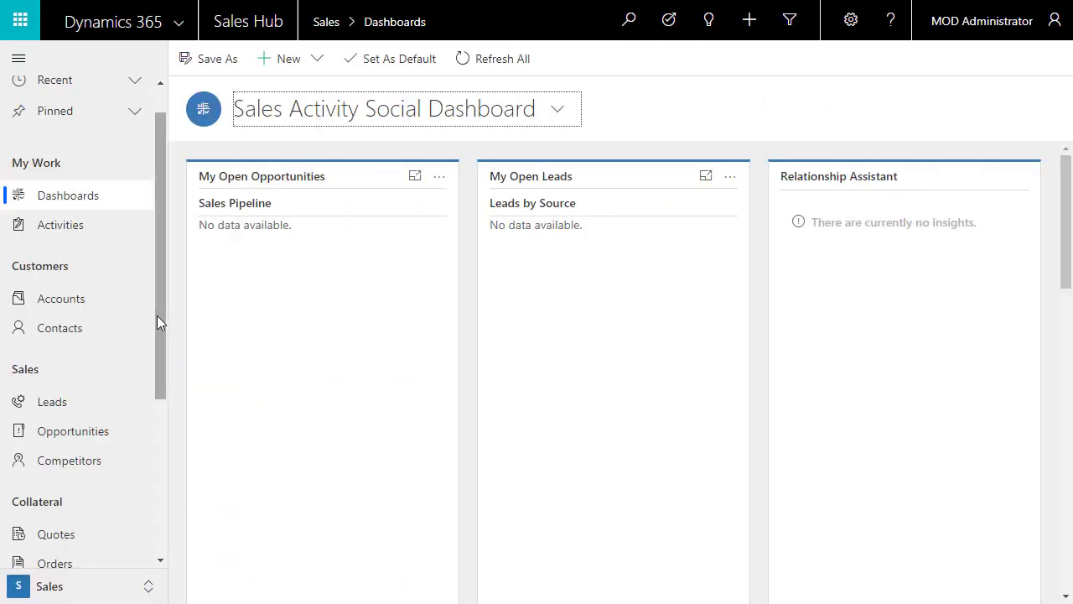
Open Sales order PO #1 from My Orders and look over its details.
left_click_drag(157, 315, 159, 384)
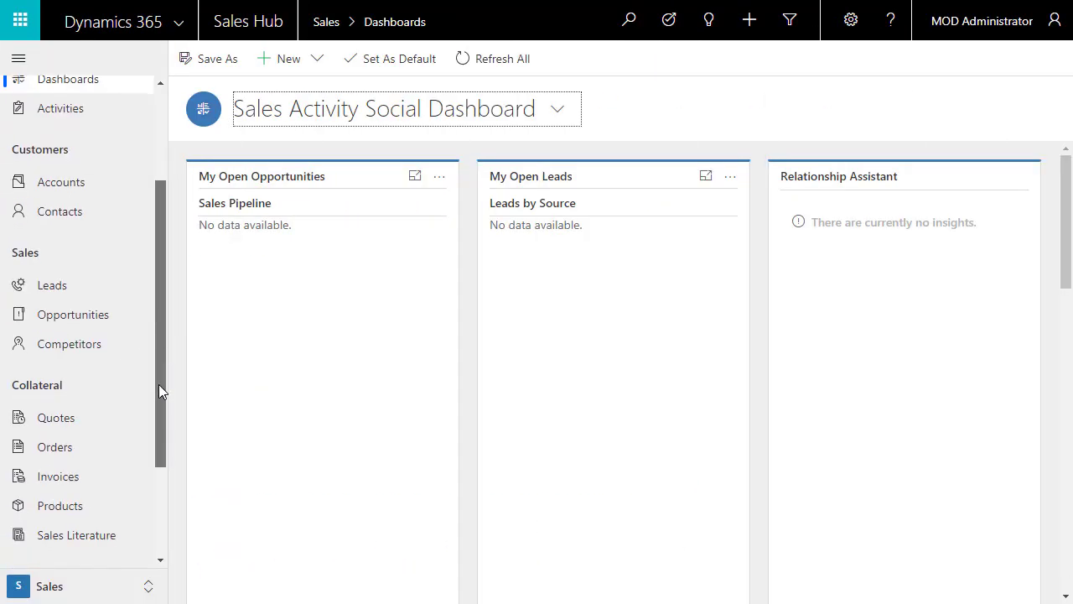
left_click(19, 450)
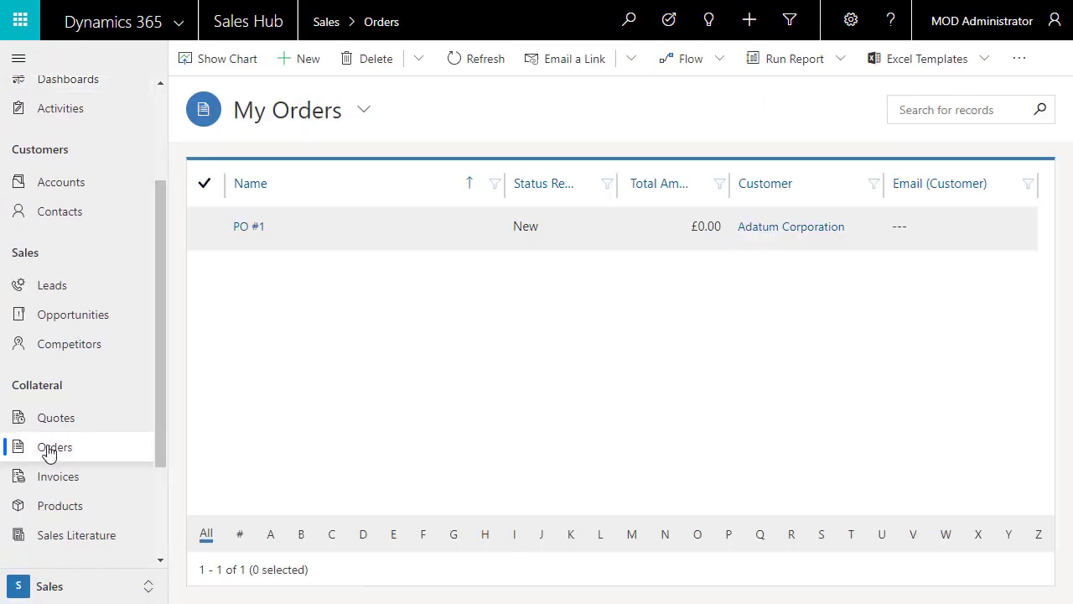
left_click(249, 228)
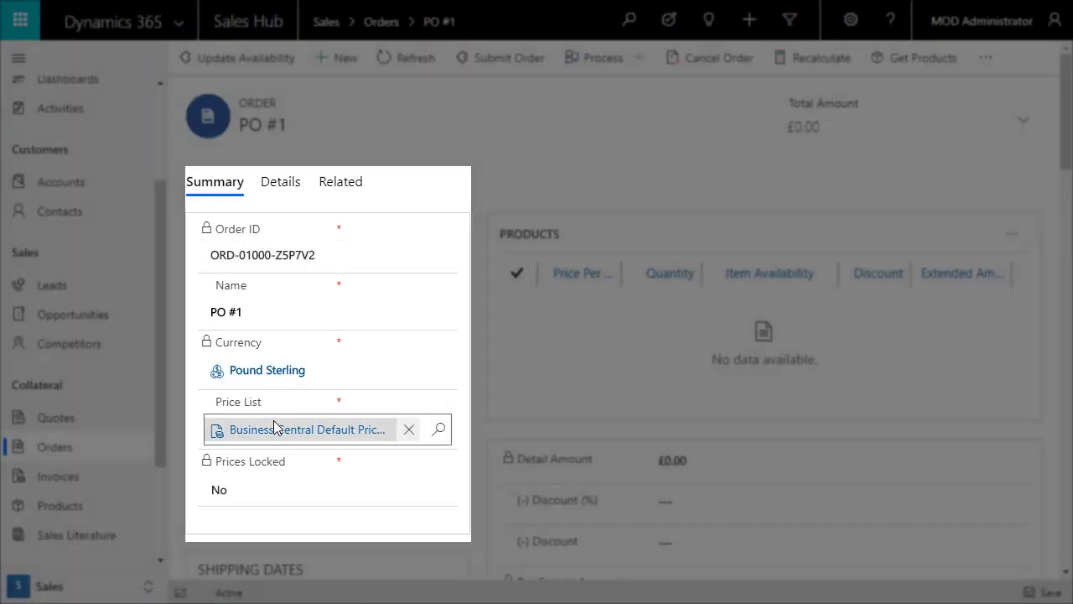
scroll(307, 453, "down", 5)
scroll(333, 470, "down", 5)
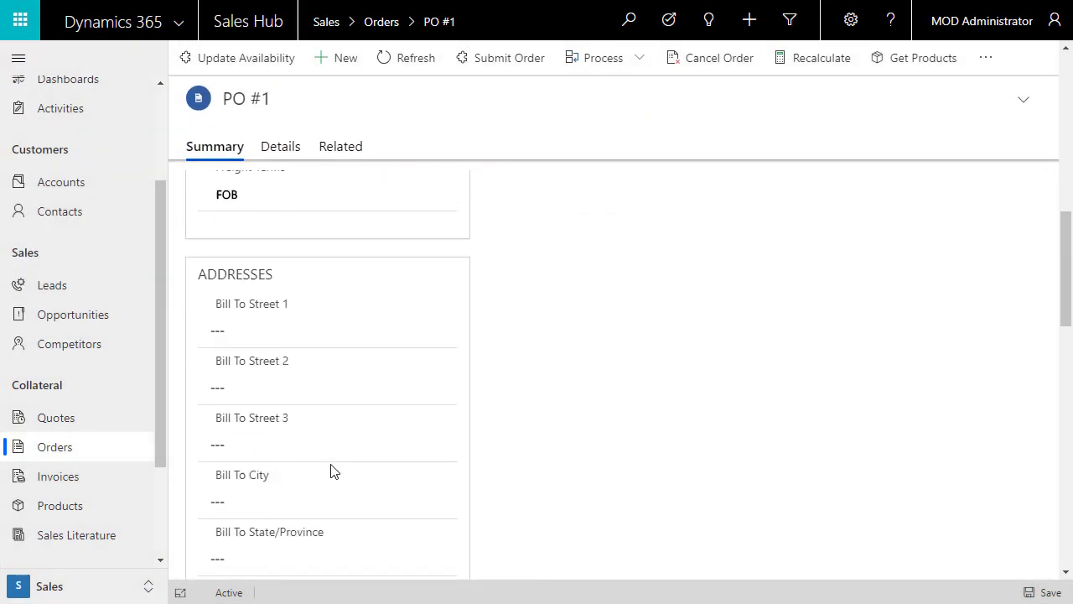
scroll(333, 469, "down", 7)
scroll(328, 460, "down", 5)
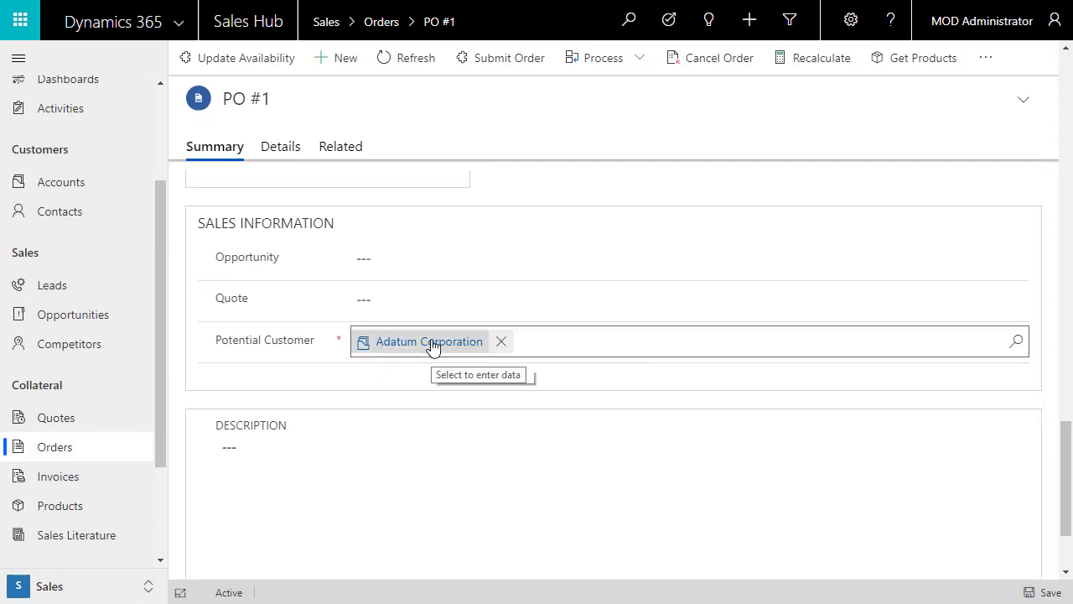
scroll(432, 346, "up", 10)
scroll(434, 347, "up", 3)
scroll(434, 348, "up", 8)
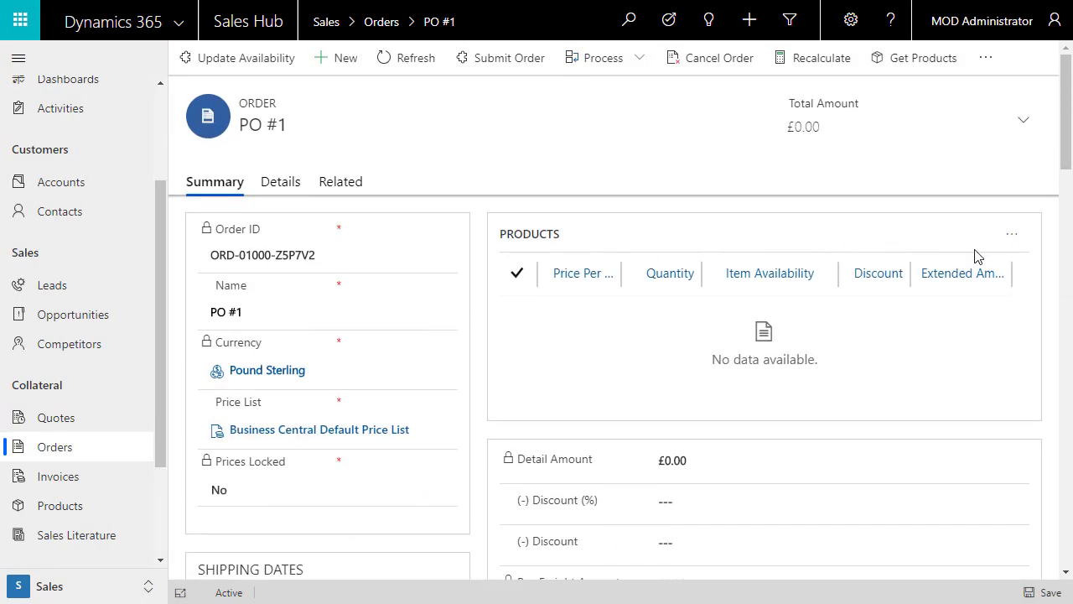
Add an order product line of 3 AMSTERDAM Lamps to PO #1 and submit the order.
left_click(1012, 236)
left_click(904, 277)
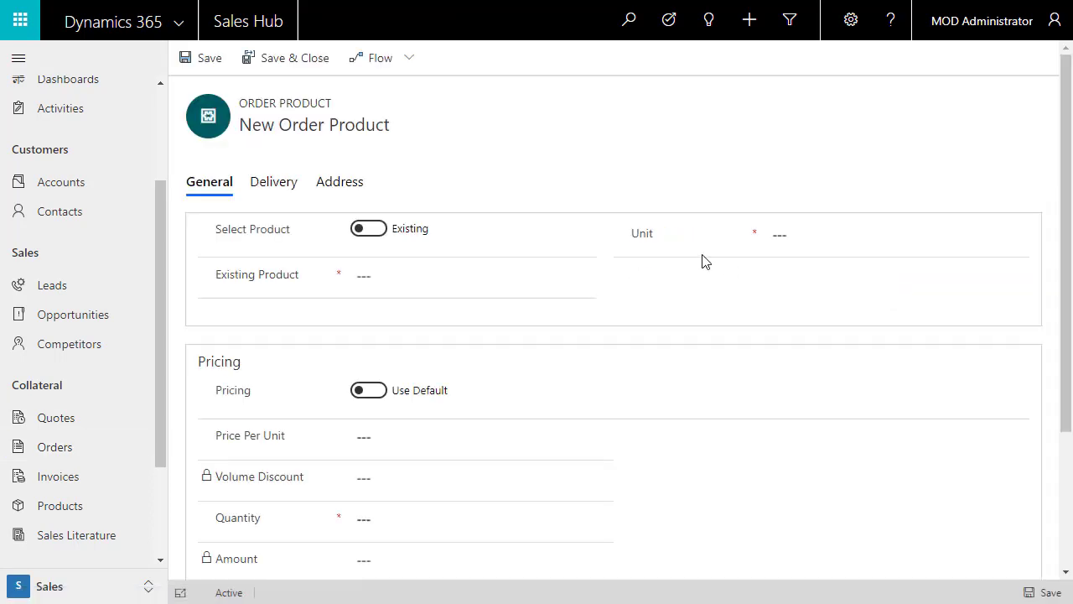
left_click(582, 275)
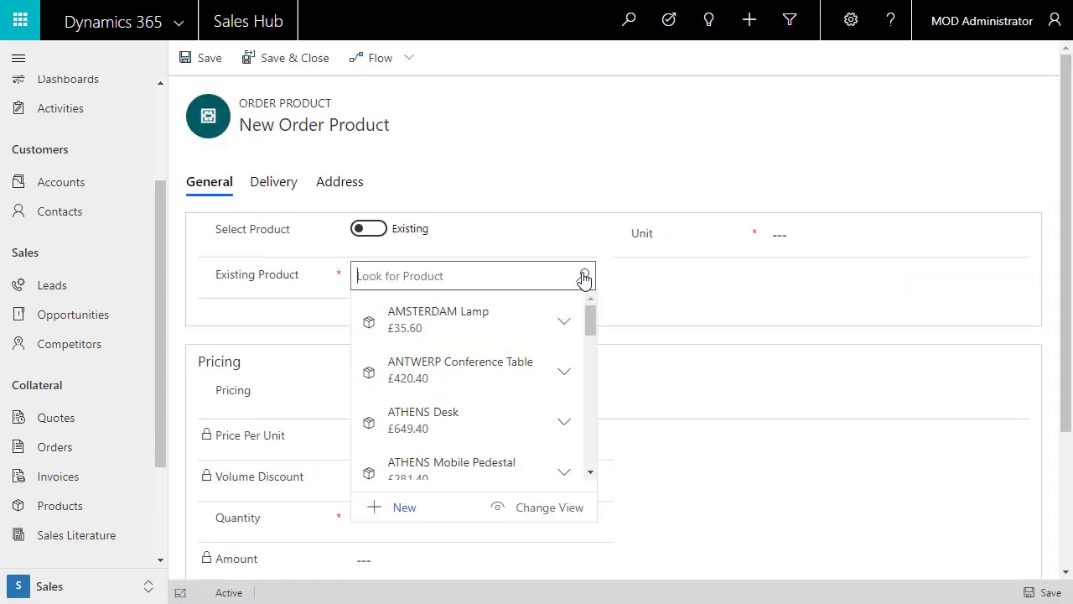
left_click(501, 325)
left_click(401, 514)
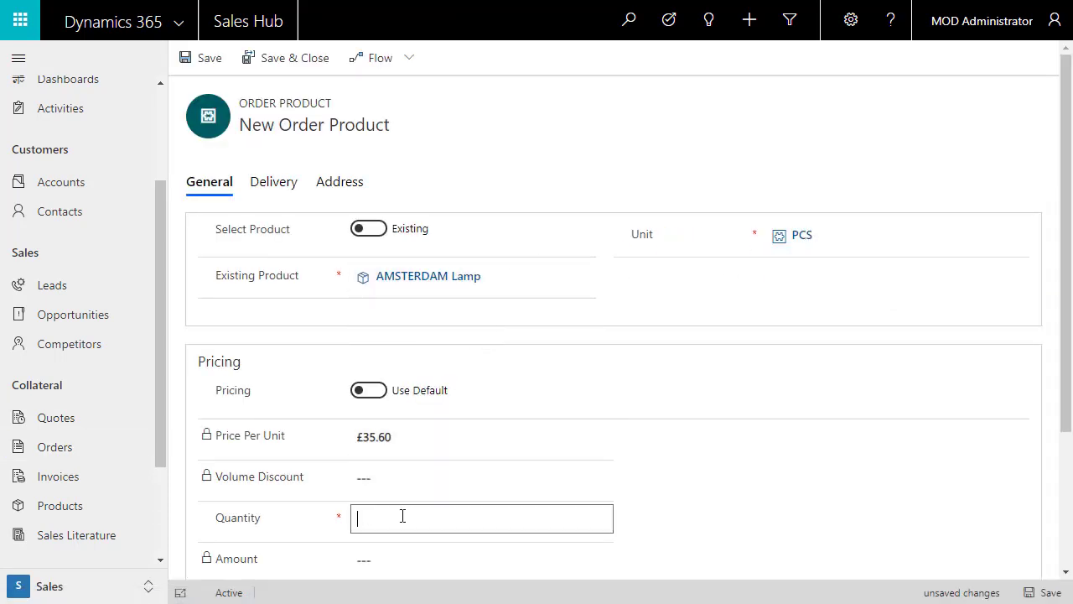
type("3")
key("Tab")
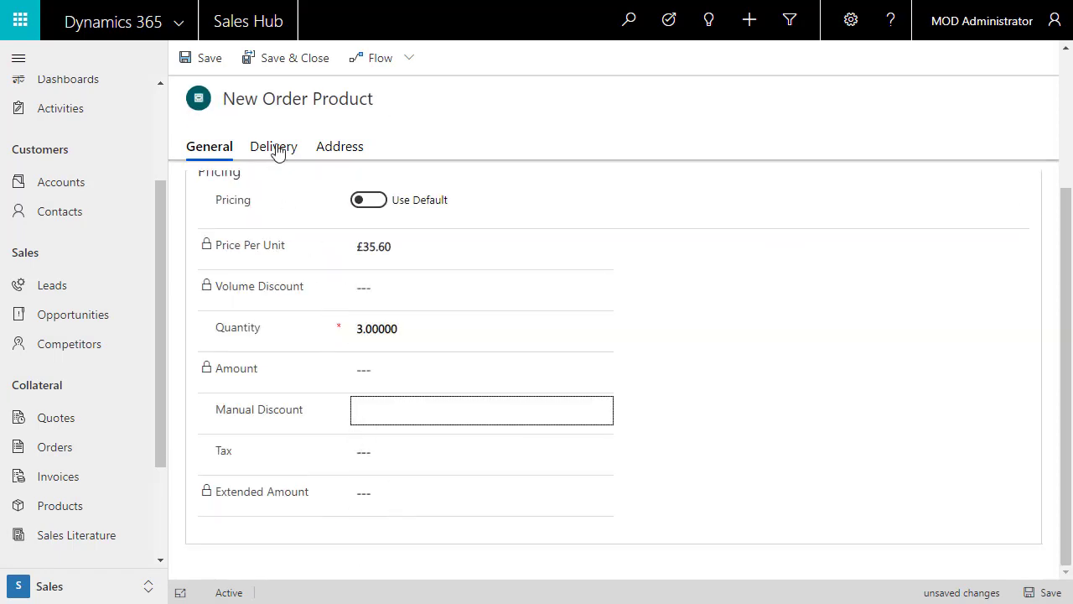
left_click(290, 58)
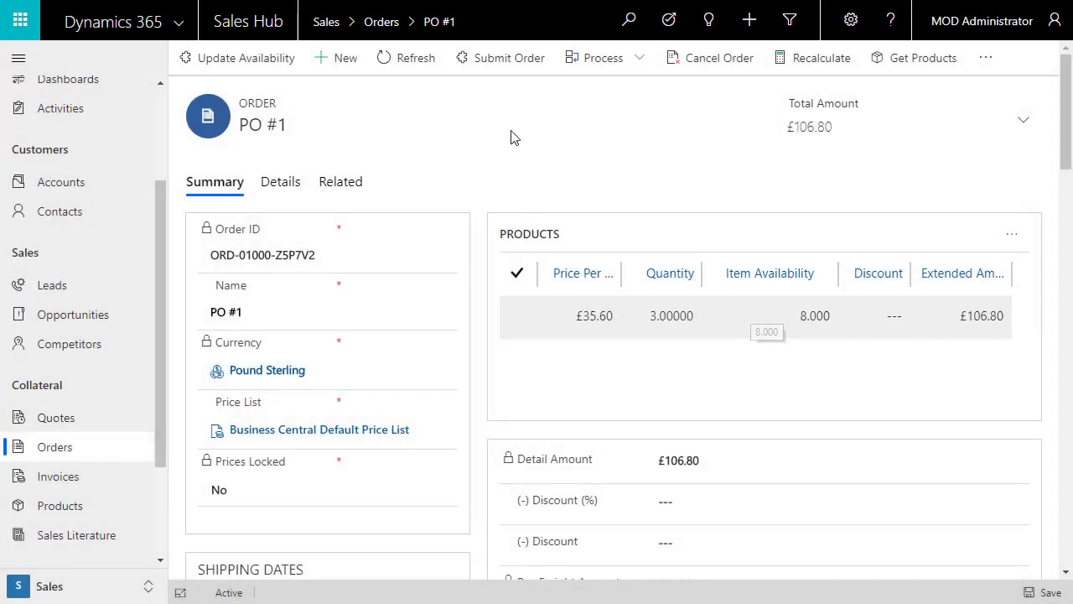
left_click(508, 69)
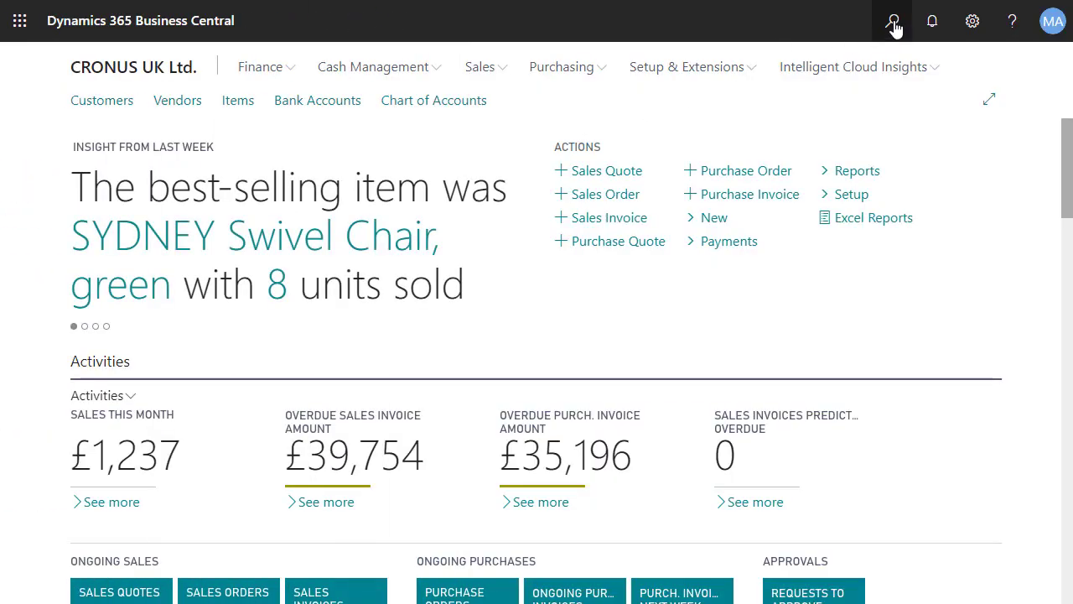
From the Dynamics 365 for Sales orders list, create Business Central order 101005 from PO #1.
left_click(893, 23)
type("sale o")
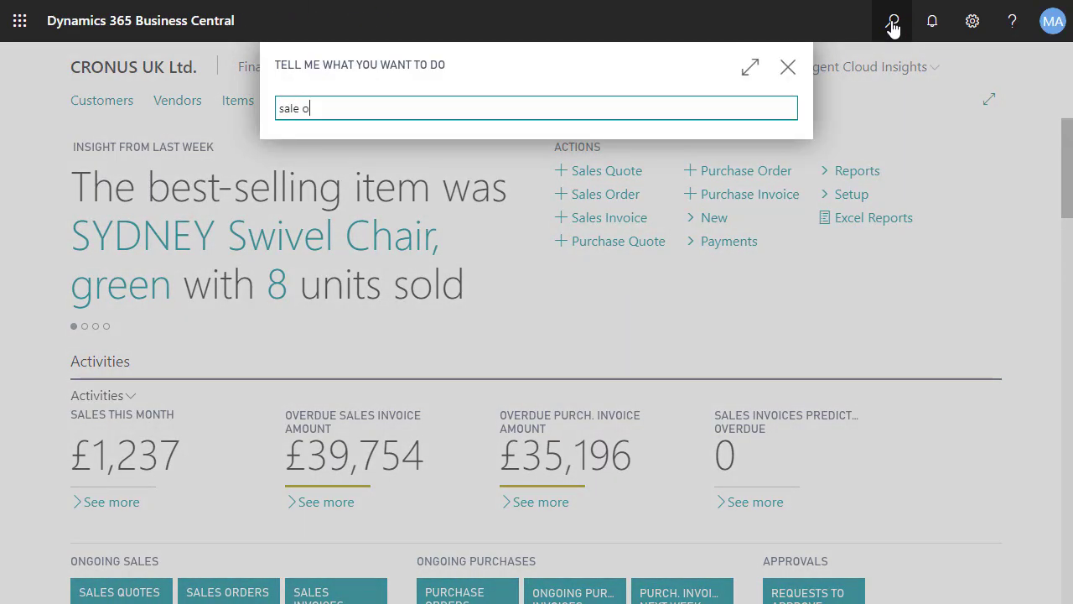
type("rd 365")
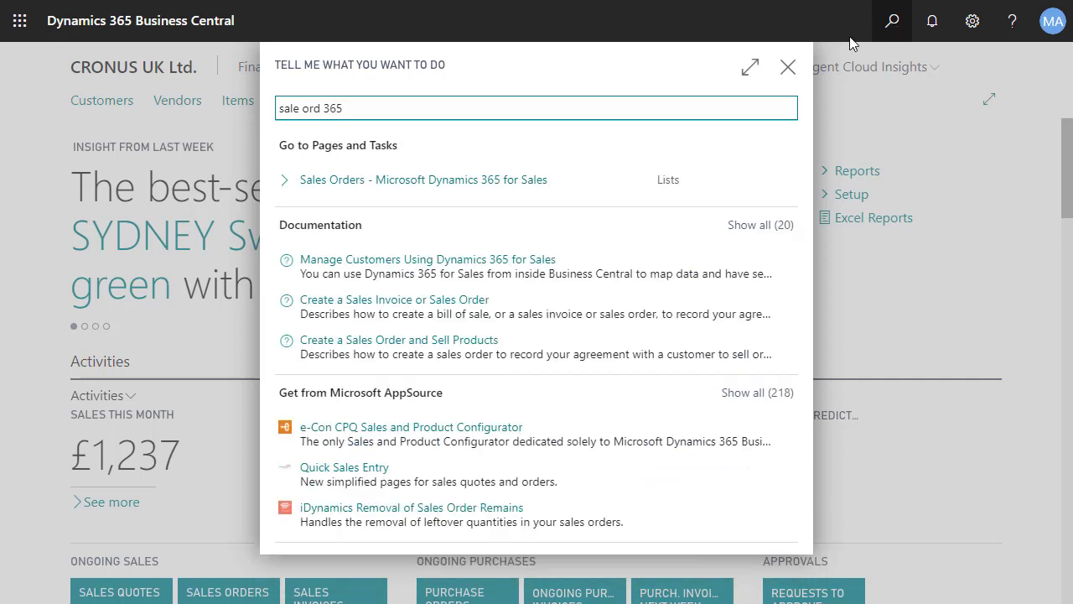
left_click(530, 188)
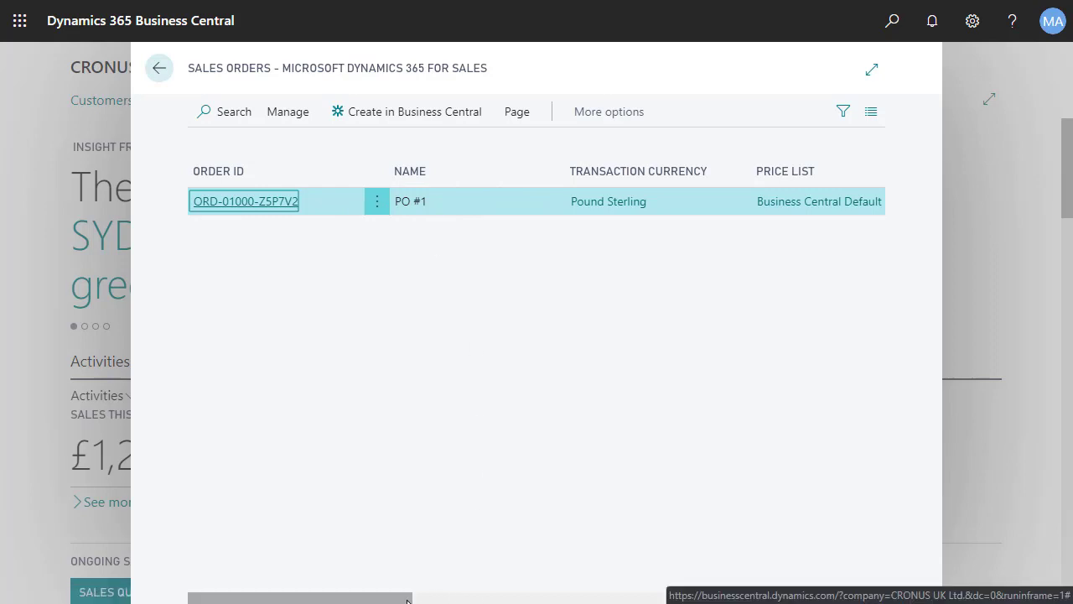
mouse_move(426, 600)
left_mouse_down()
mouse_move(543, 601)
mouse_move(367, 600)
left_mouse_up()
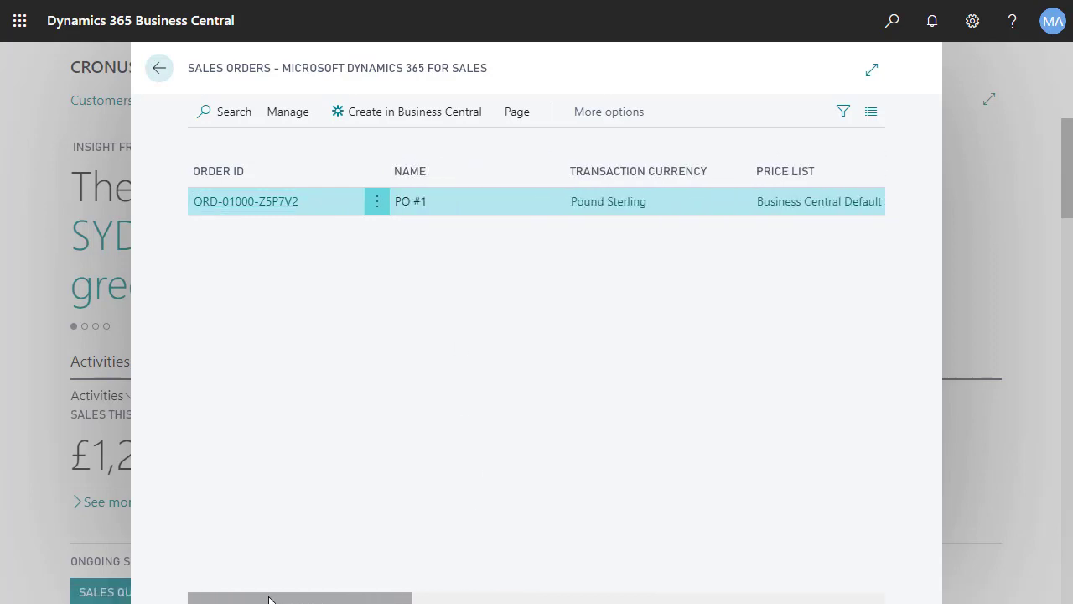
left_click(428, 121)
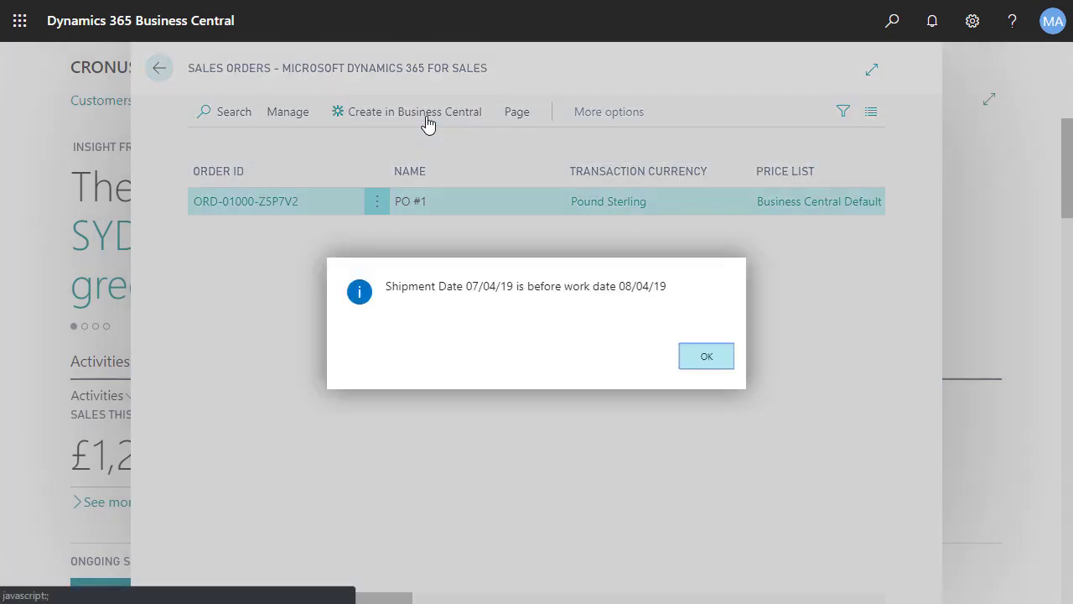
Set order 101005's requested delivery date to 08/04/2019, update its lines, and refresh PO #1.
left_click(705, 357)
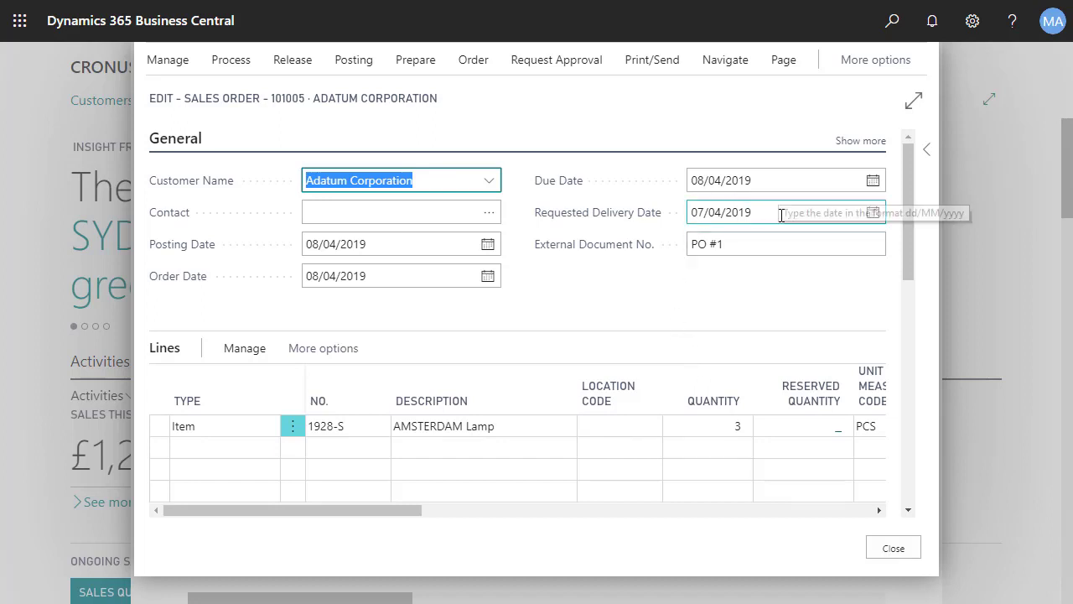
left_click_drag(746, 212, 642, 210)
type("08")
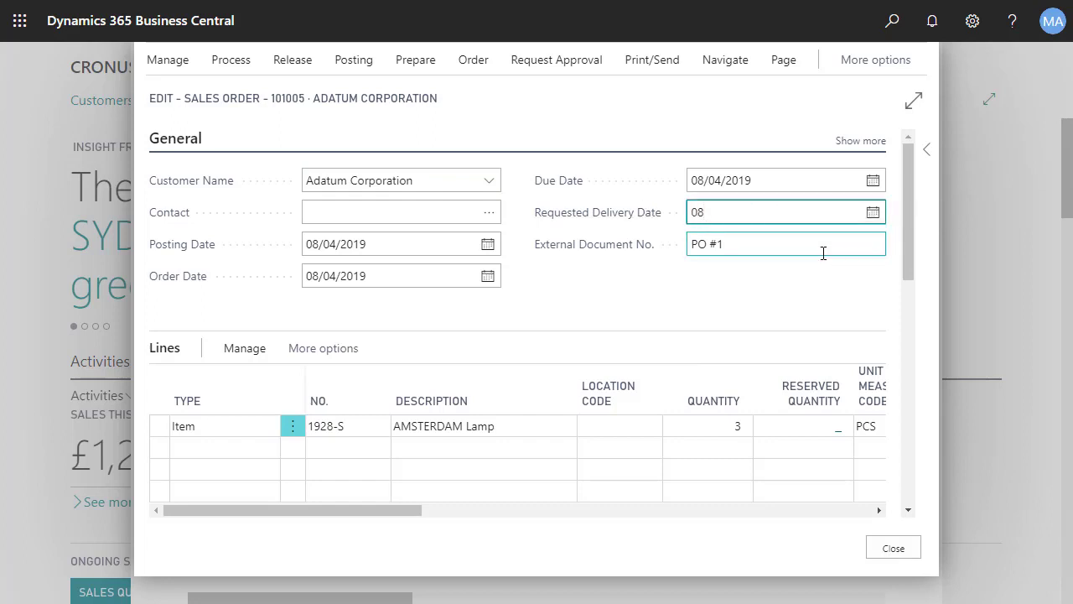
key("Tab")
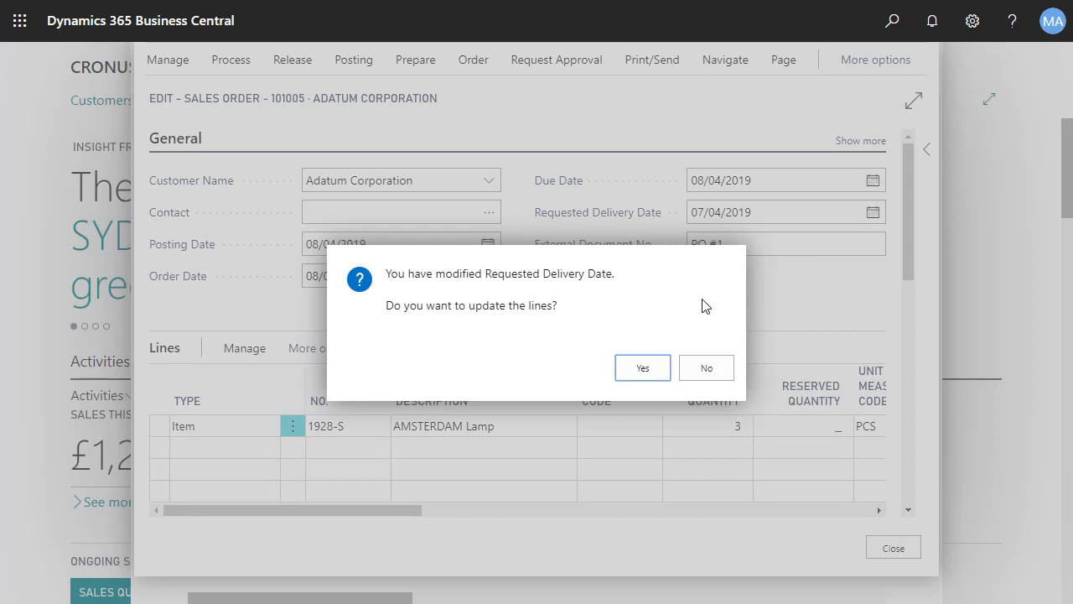
left_click(632, 374)
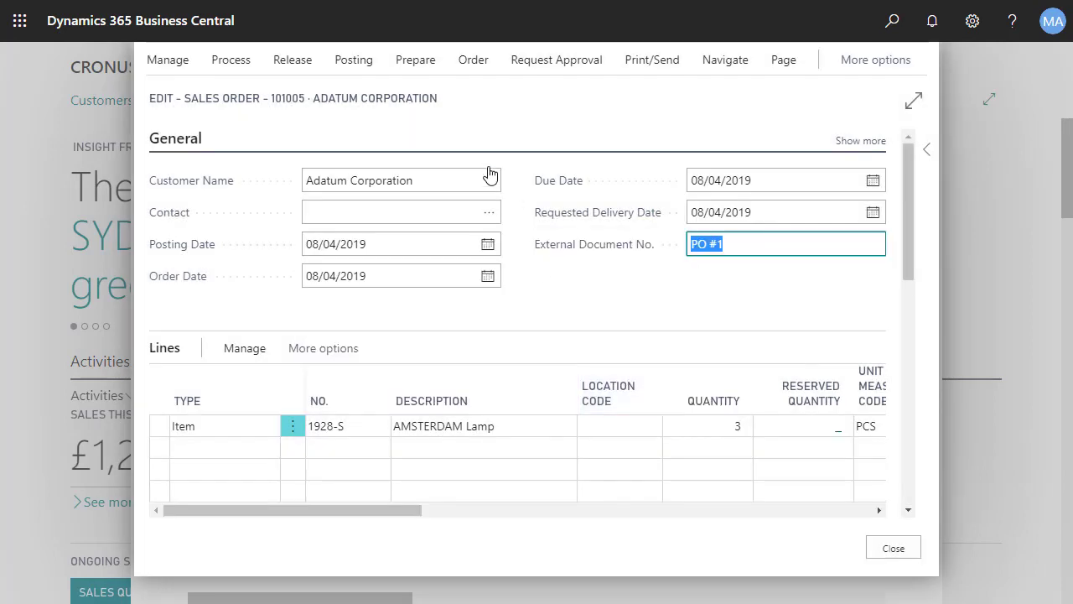
left_click(353, 62)
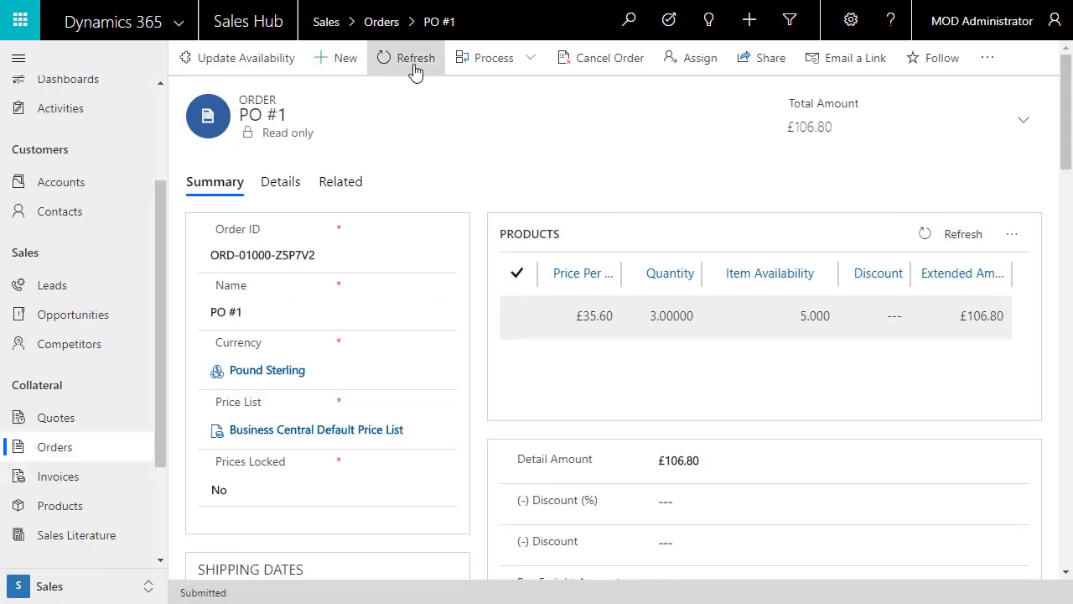
left_click(417, 65)
Post order 101005 as Invoice only and open posted invoice 103215.
left_click(287, 187)
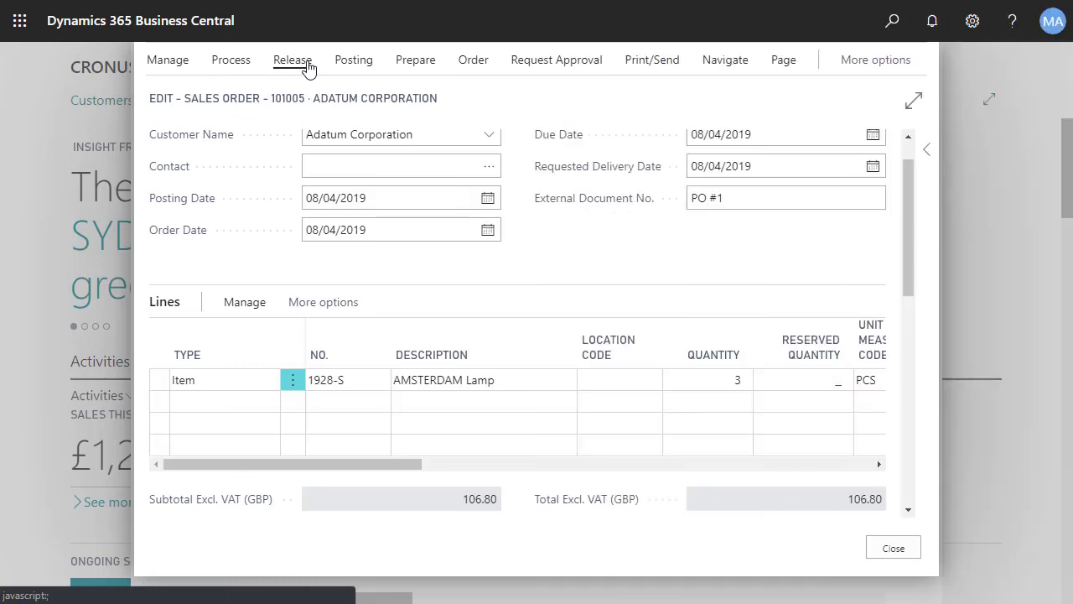
left_click(353, 60)
left_click(198, 95)
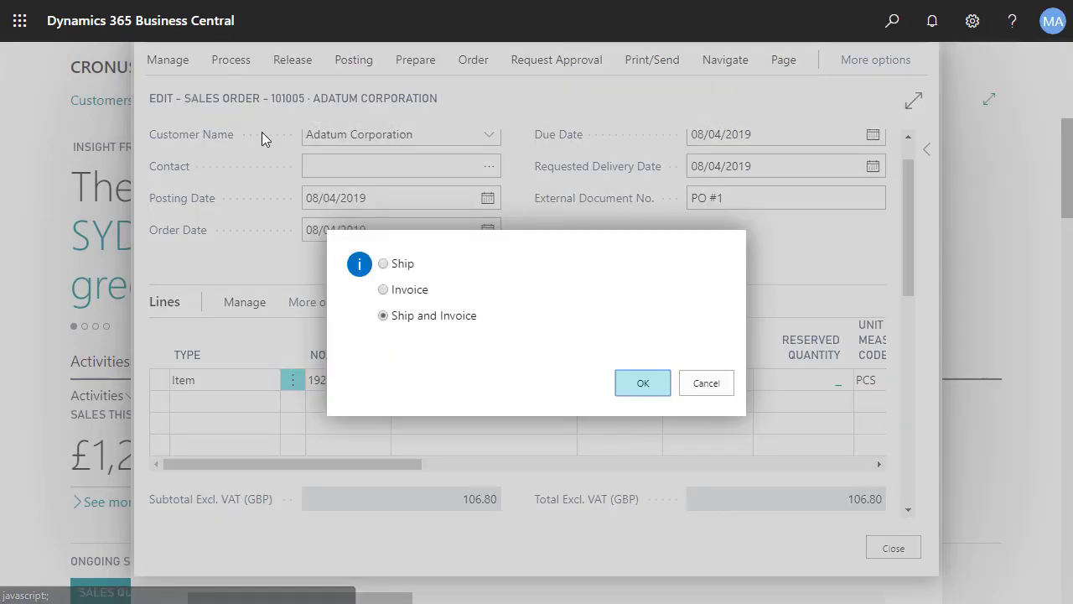
left_click(419, 290)
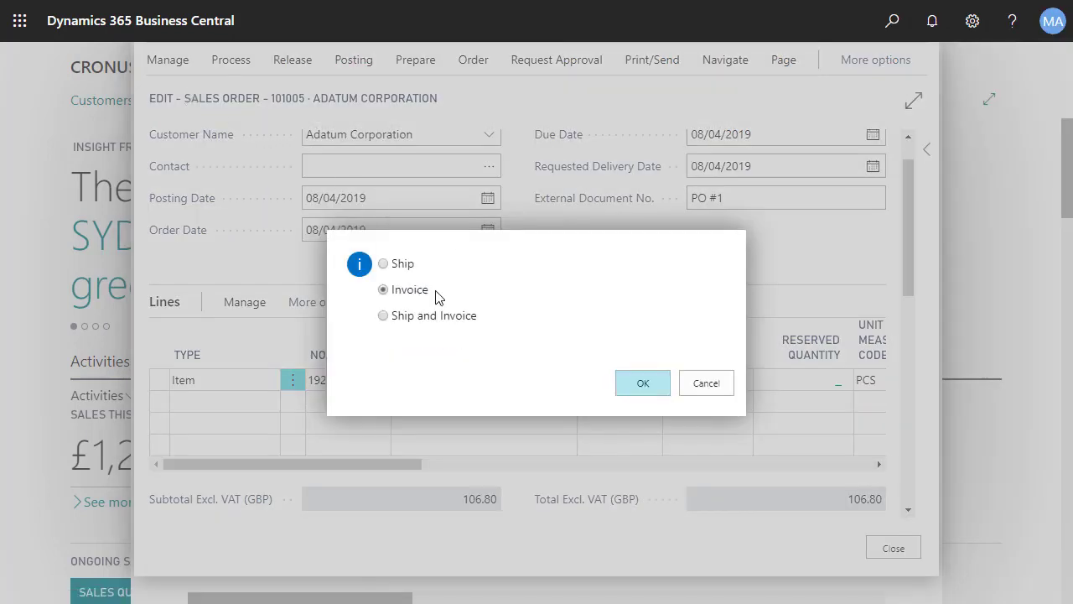
left_click(643, 385)
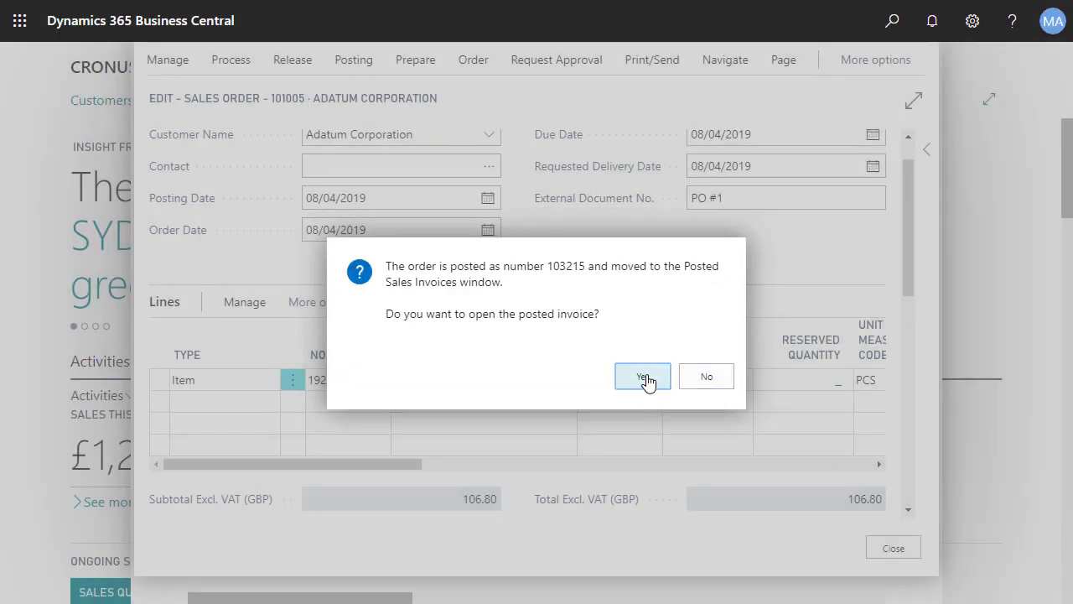
left_click(644, 379)
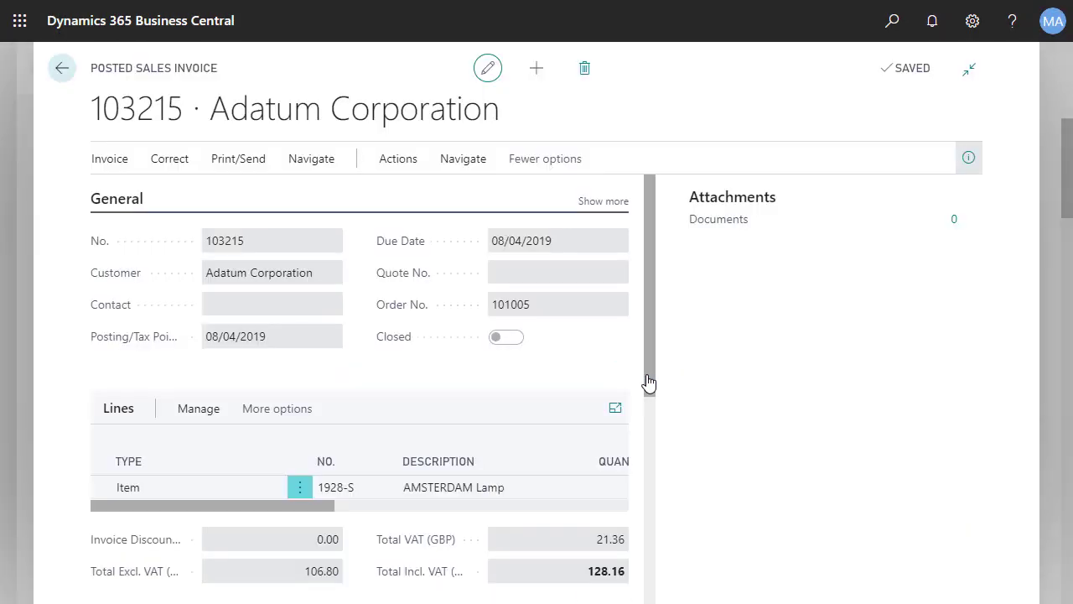
Schedule creation of invoice 103215 in Dynamics 365 for Sales.
left_click(401, 161)
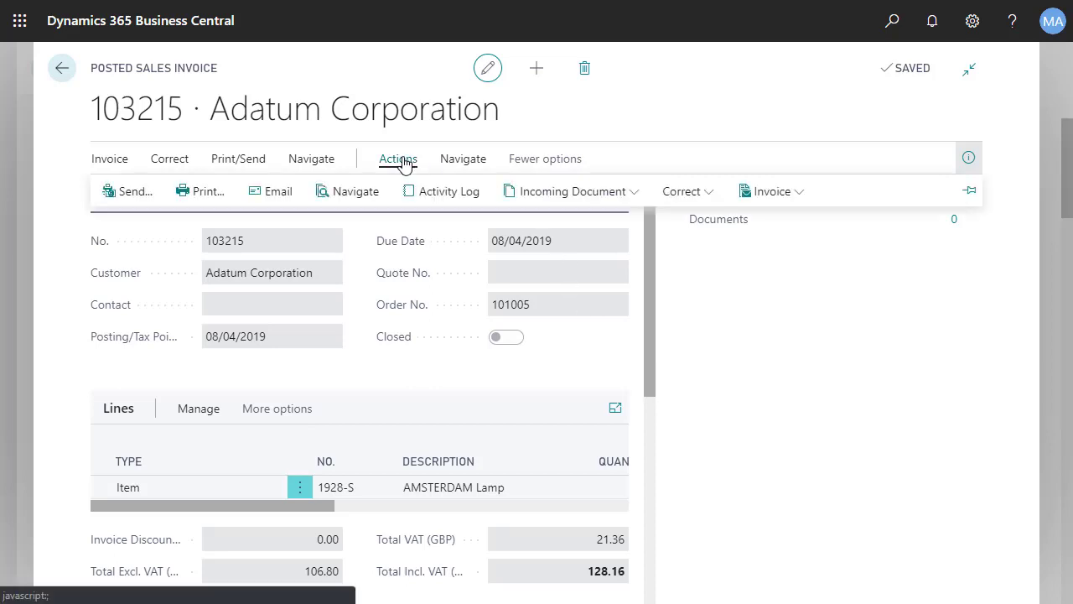
left_click(461, 161)
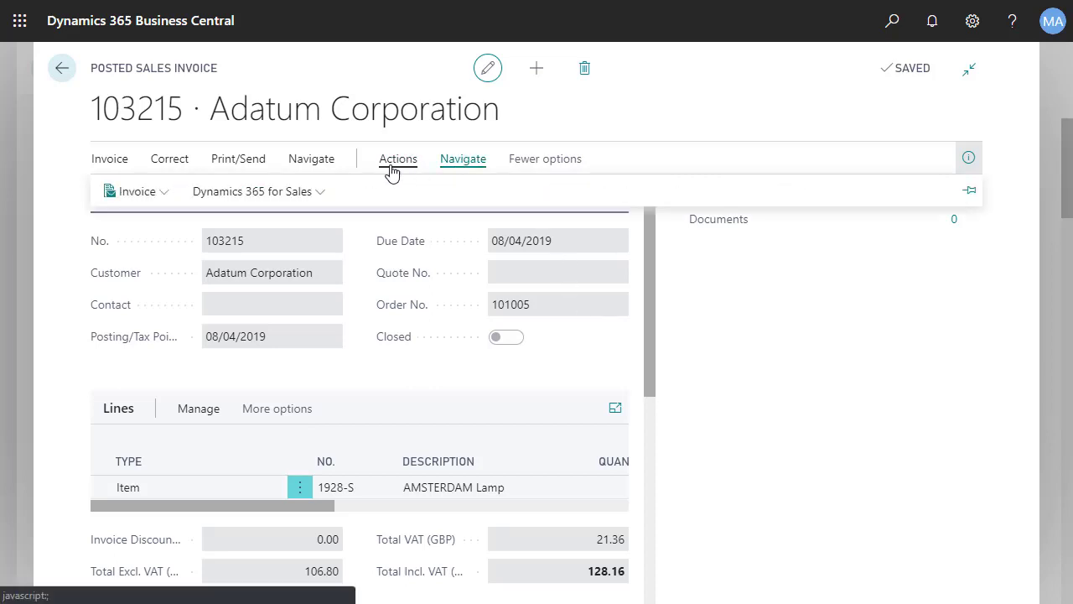
left_click(299, 194)
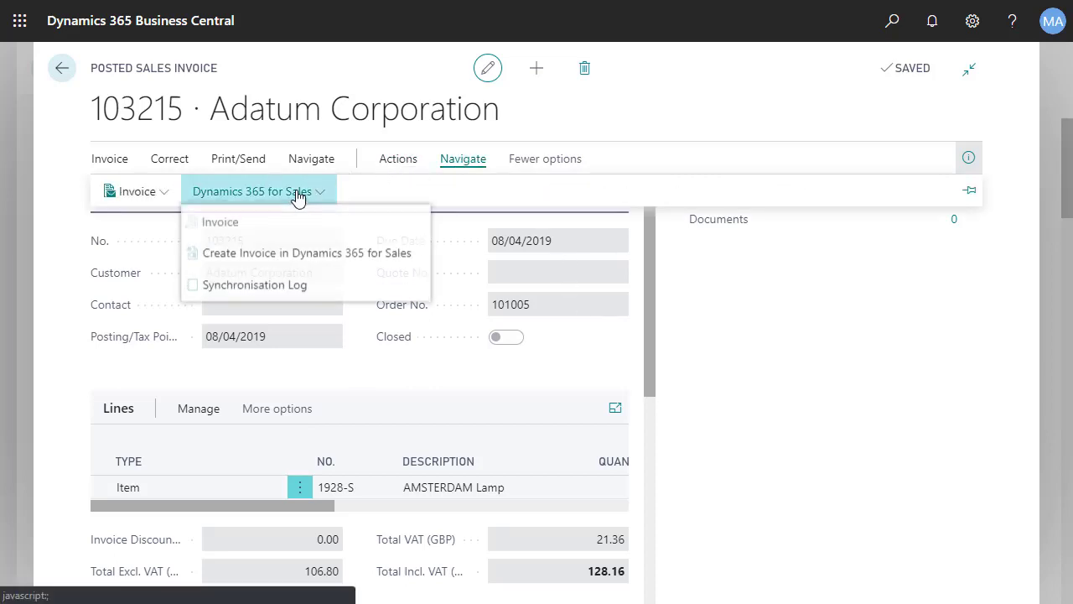
left_click(304, 256)
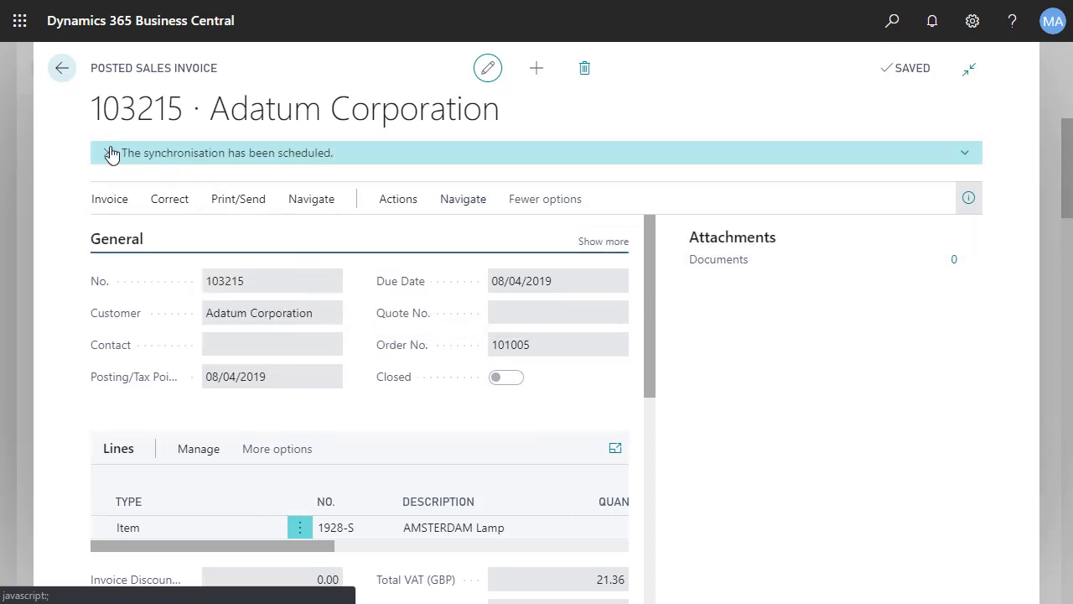
Dismiss the sync-scheduled notice and open invoice 103215's Synchronisation Log.
mouse_move(109, 153)
left_click(108, 154)
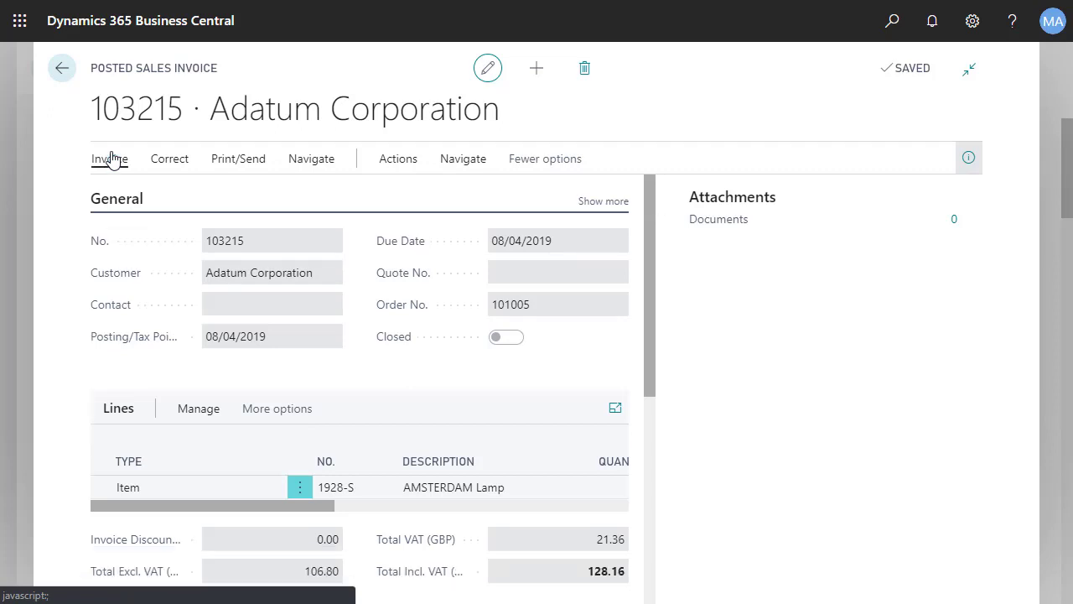
left_click(454, 160)
left_click(277, 201)
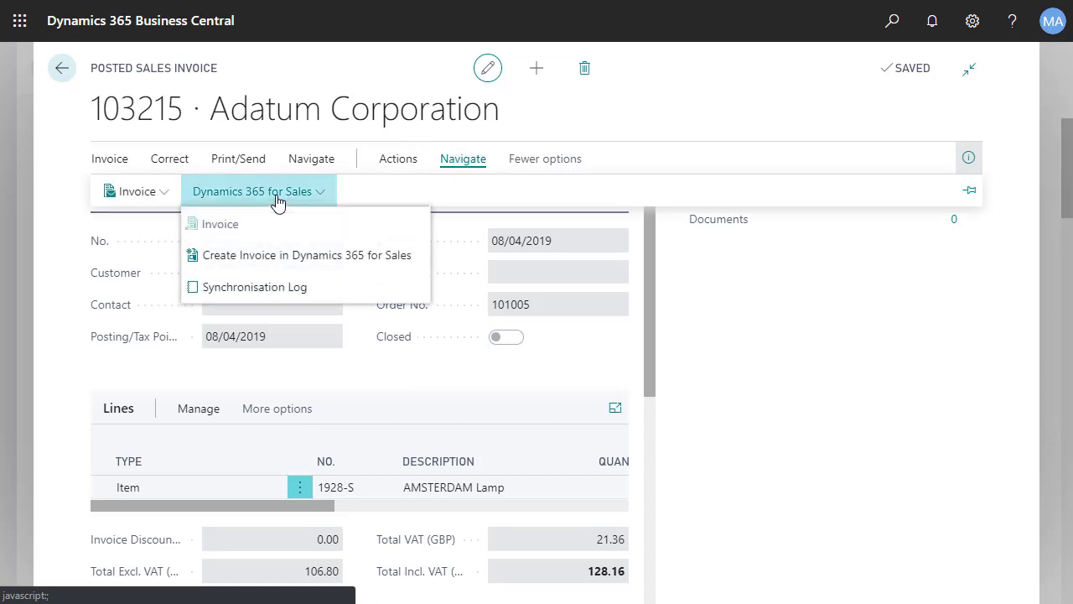
left_click(299, 289)
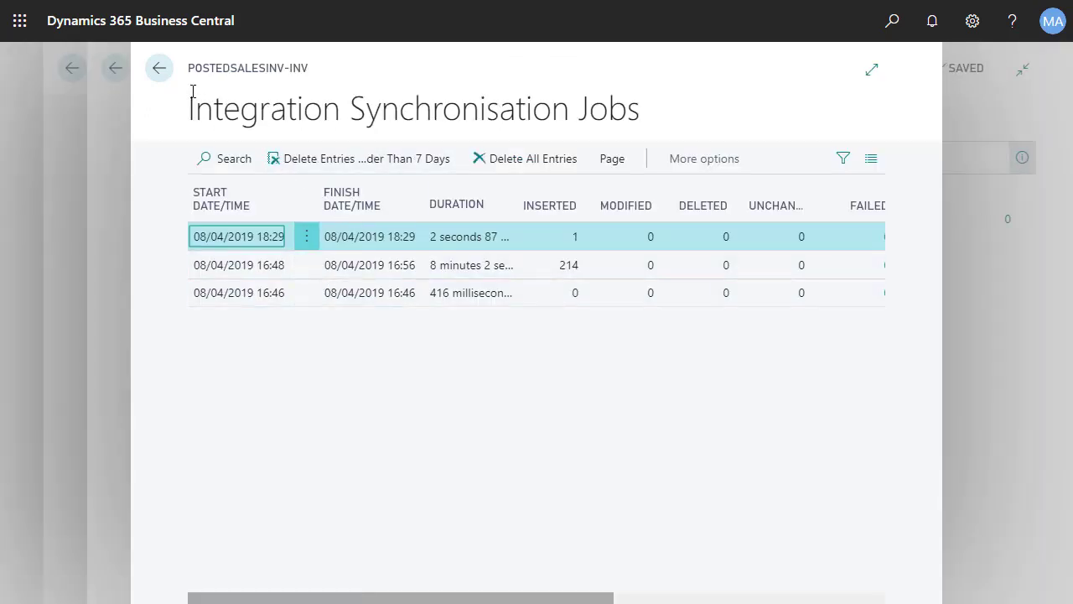
Close the Integration Synchronisation Jobs log with the back arrow.
left_click(157, 68)
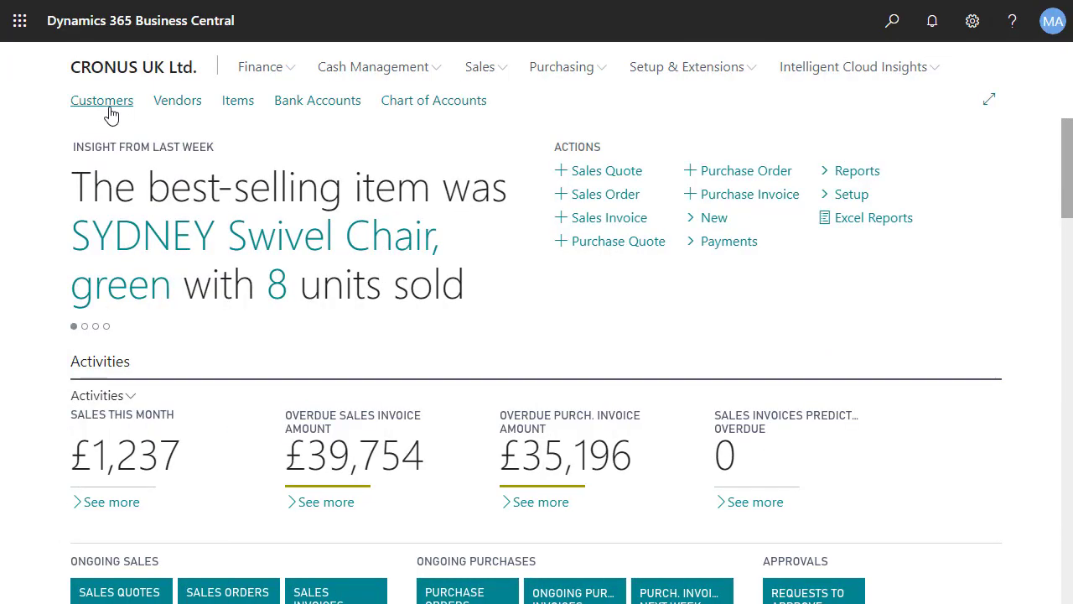
Mark and post Adatum Corporation's 128.16 payment via Register Customer Payments, returning to its card.
left_click(111, 102)
left_click(211, 148)
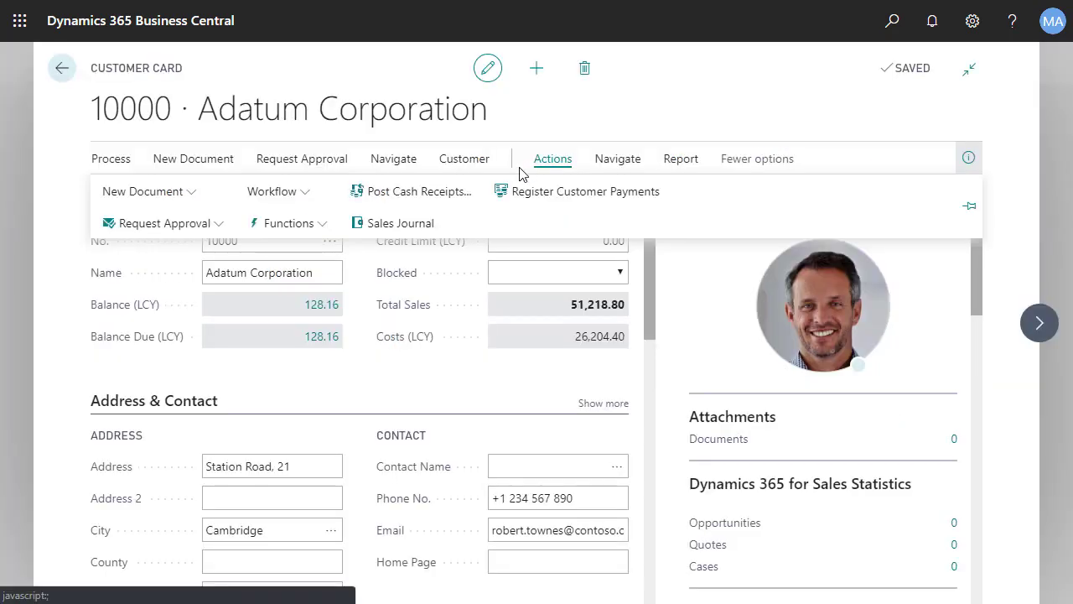
left_click(583, 192)
left_click(724, 400)
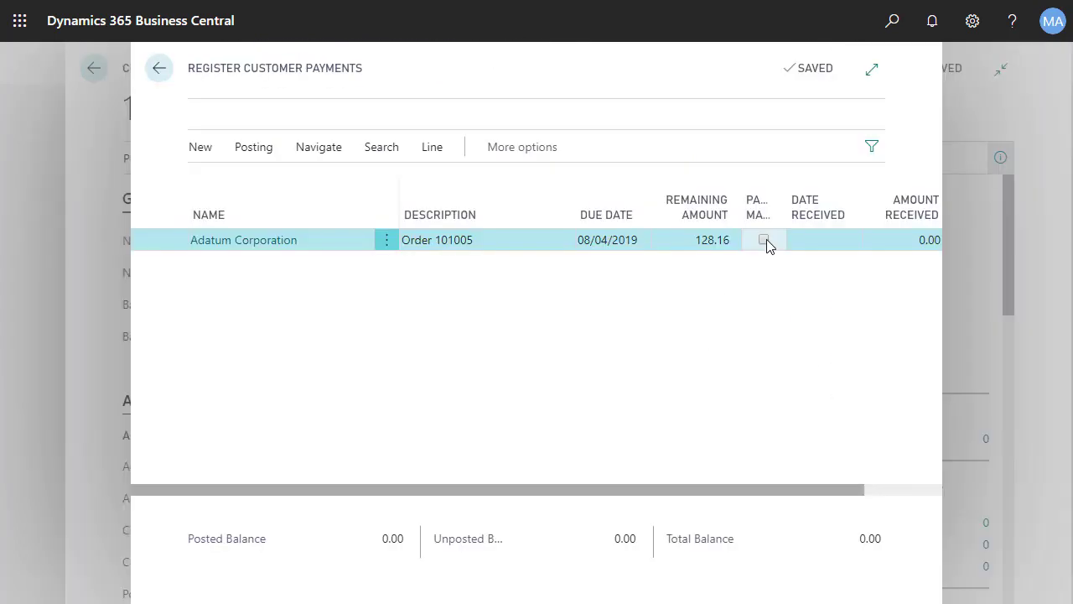
left_click(765, 240)
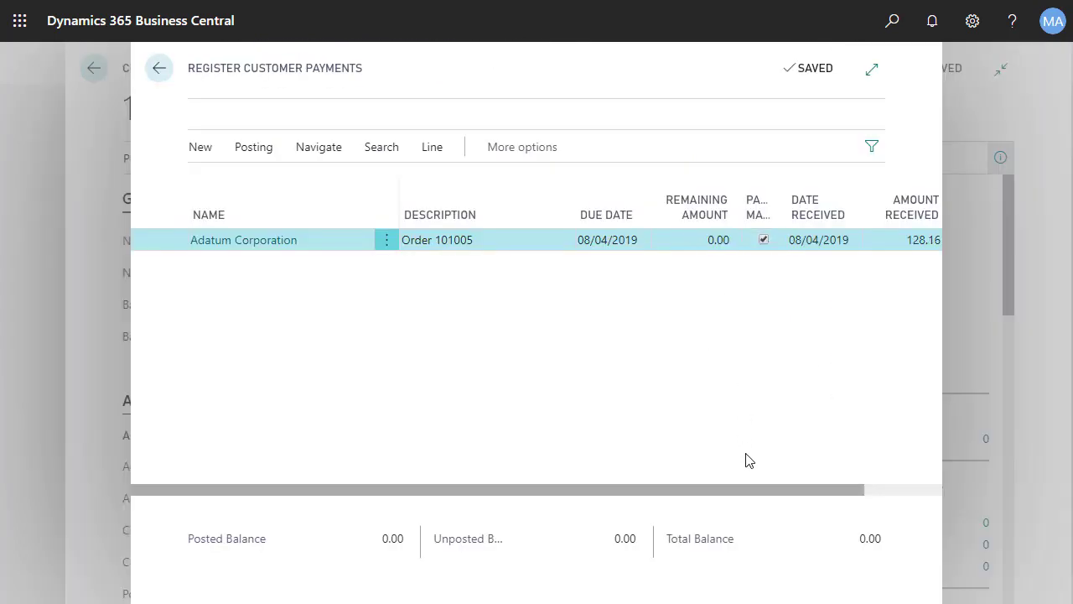
left_click_drag(901, 489, 575, 474)
left_click(251, 149)
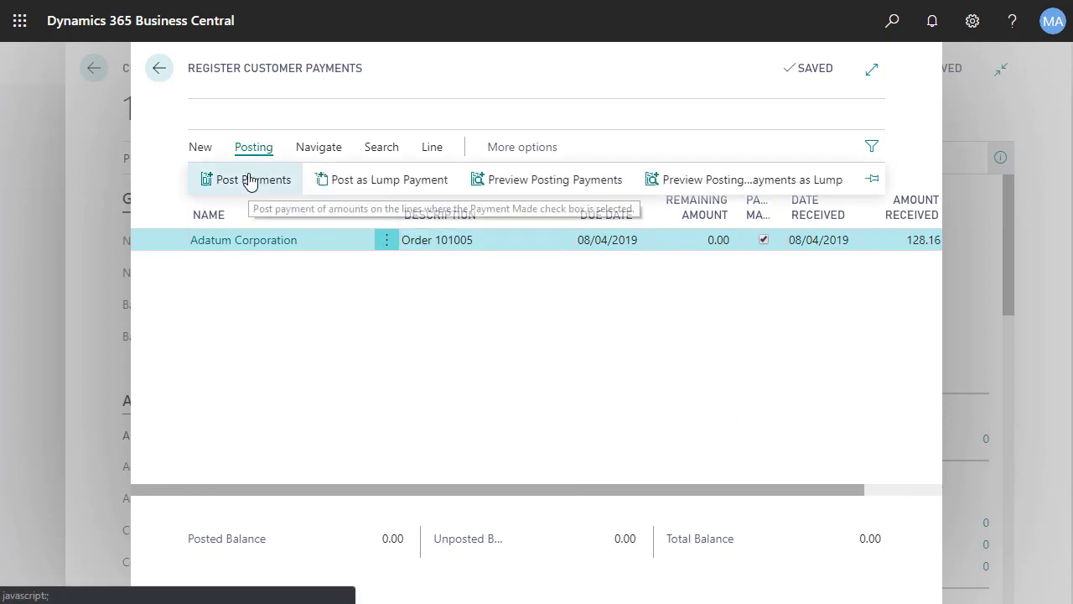
left_click(249, 180)
left_click(640, 362)
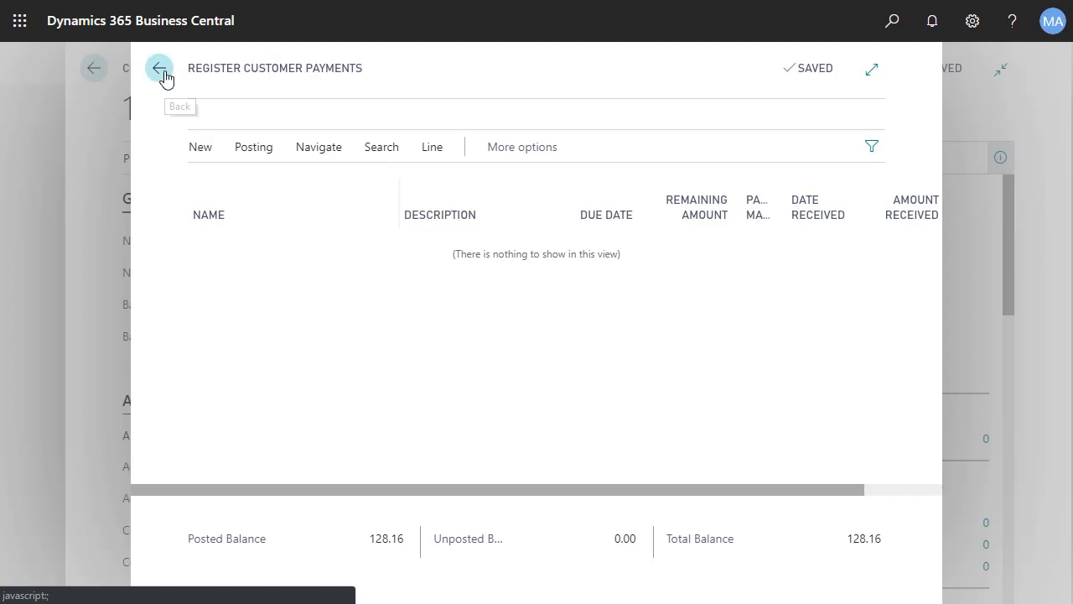
left_click(164, 74)
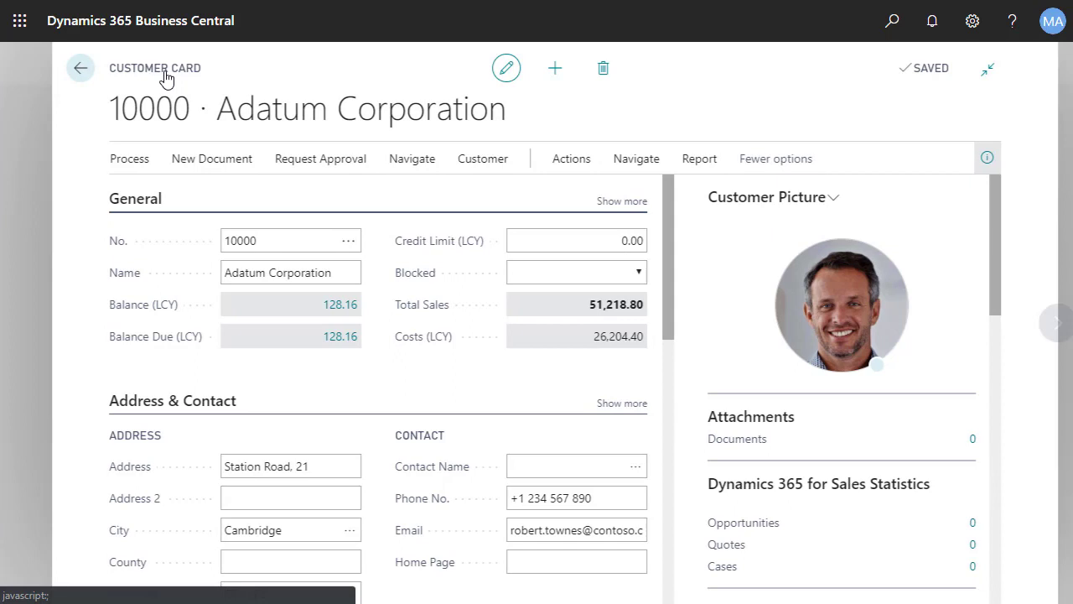
Run Update Account Statistics for Adatum Corporation in Dynamics 365 for Sales and acknowledge it.
left_click(473, 163)
left_click(617, 159)
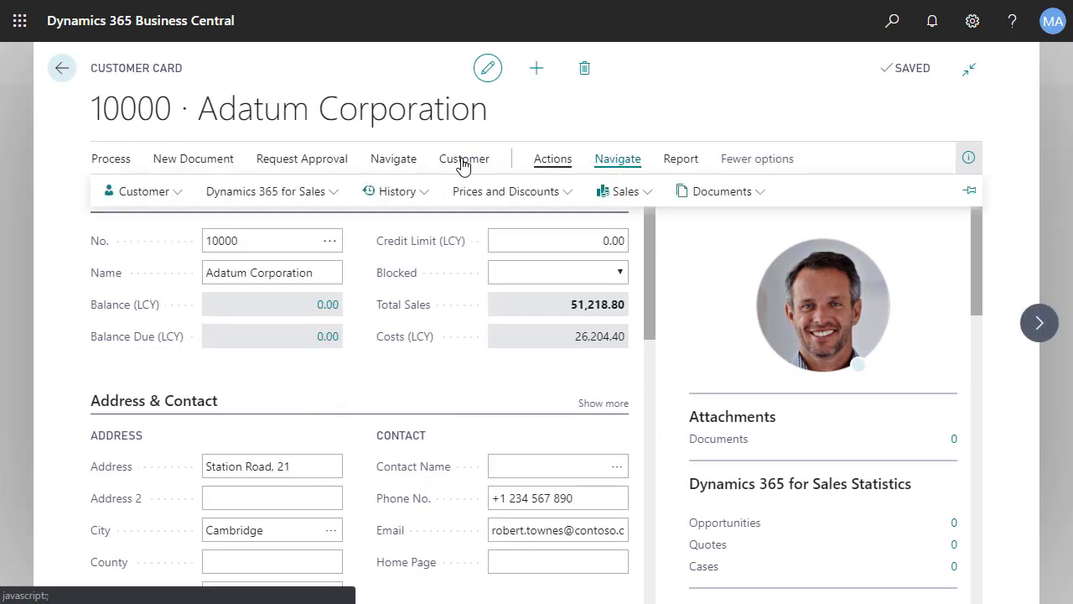
left_click(327, 193)
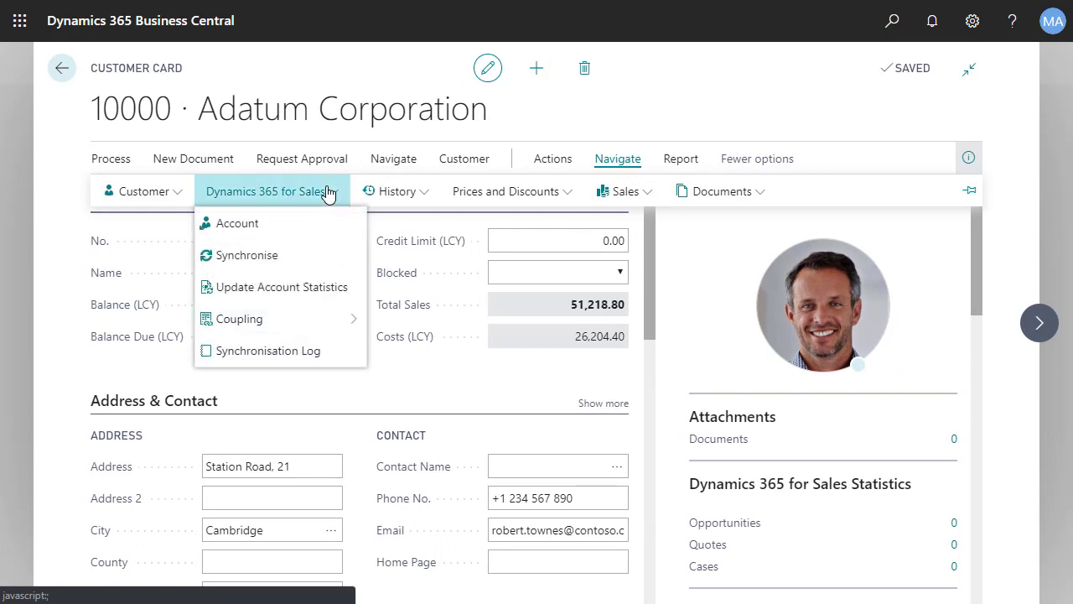
left_click(307, 287)
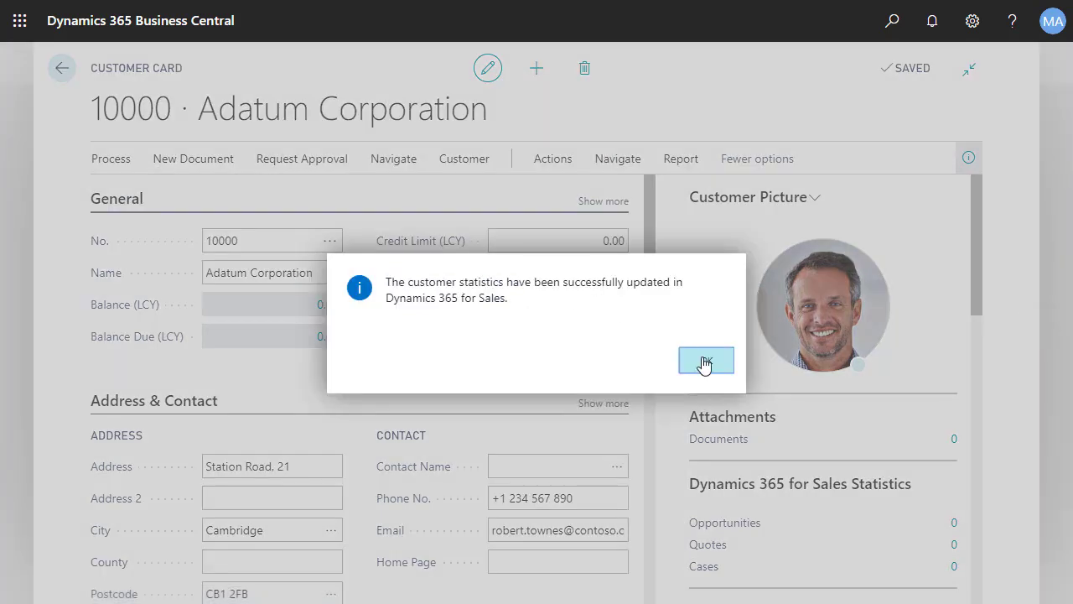
left_click(704, 362)
left_click(468, 158)
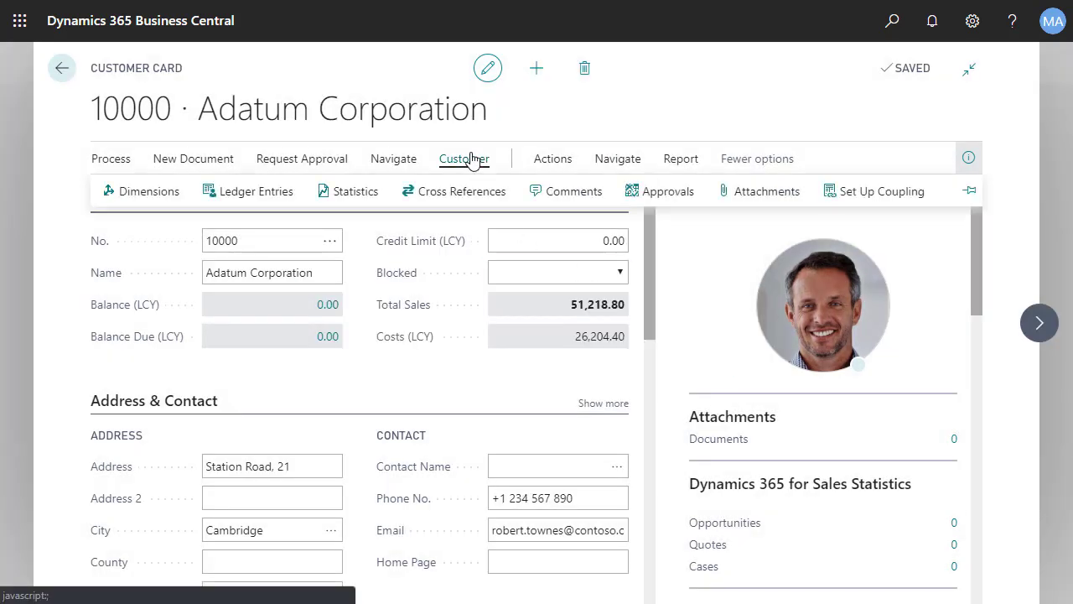
left_click(617, 159)
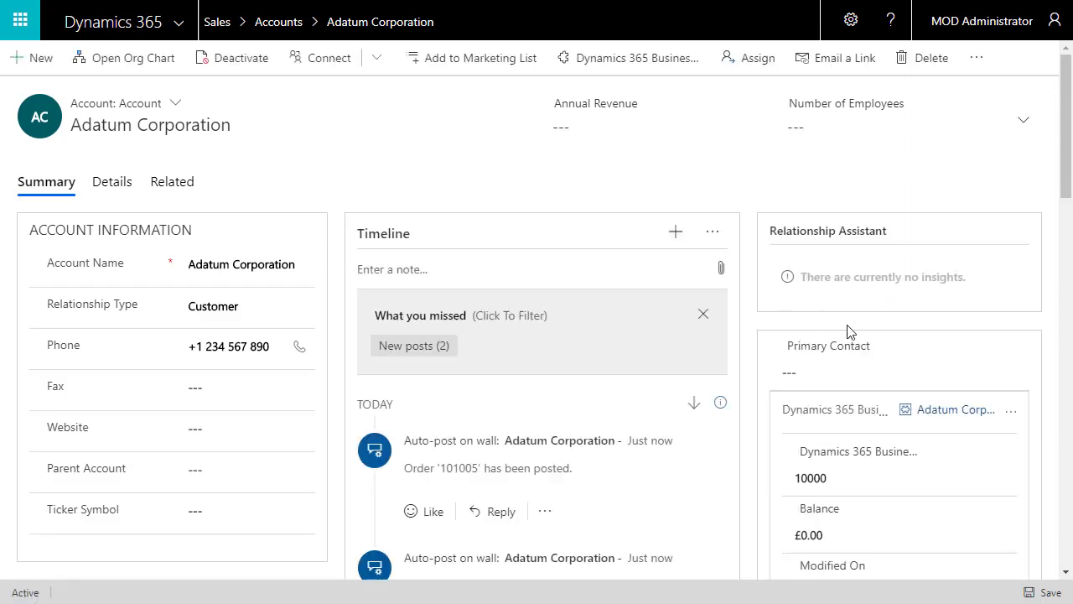
Switch from the Sales area dashboard to the Sales Hub app.
scroll(854, 352, "down", 2)
scroll(853, 365, "up", 2)
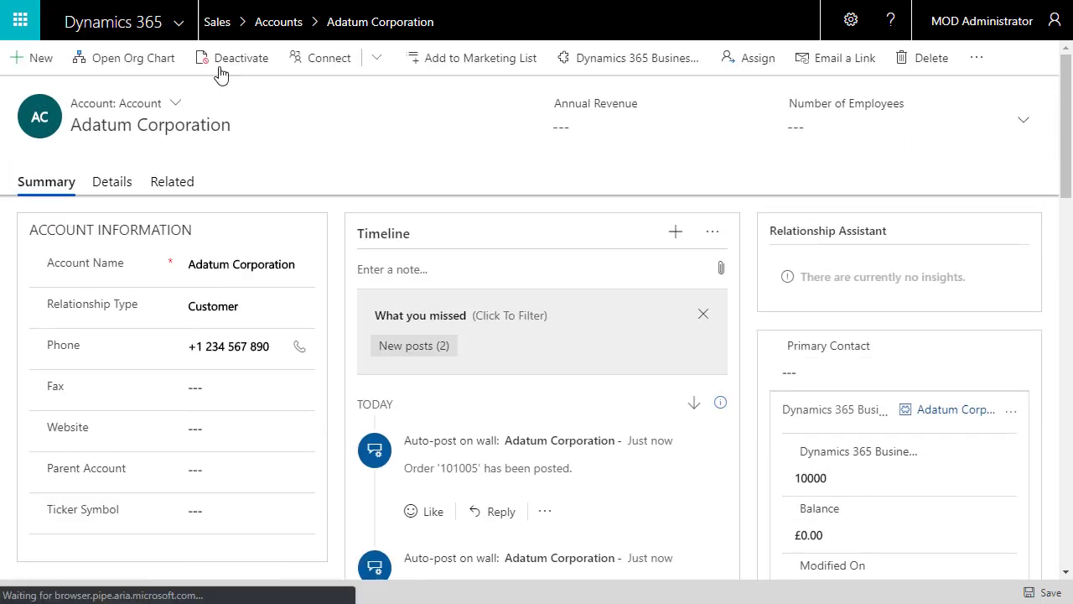
left_click(215, 27)
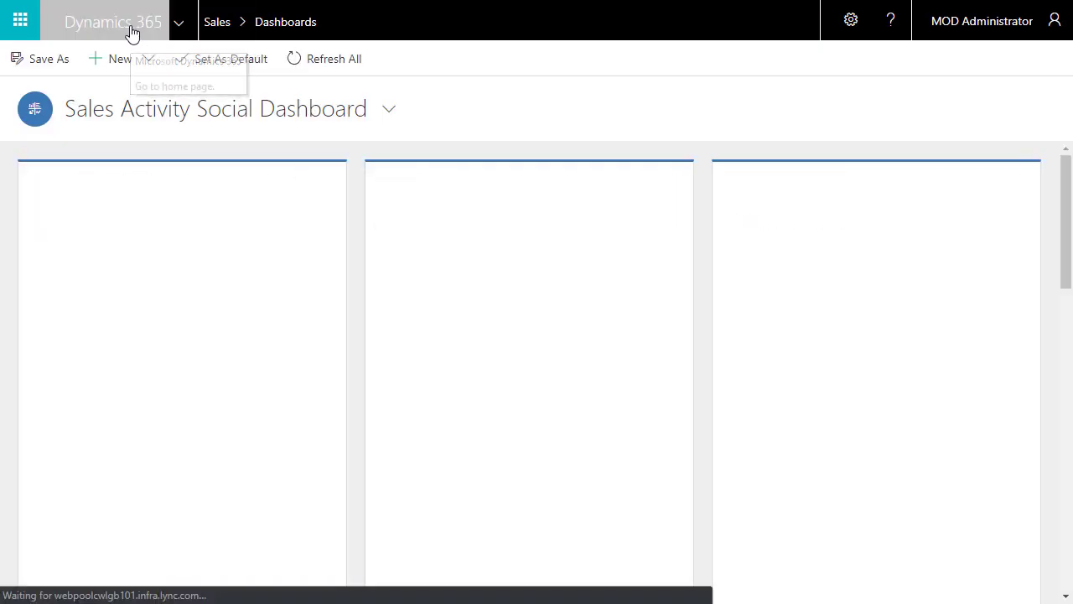
left_click(178, 32)
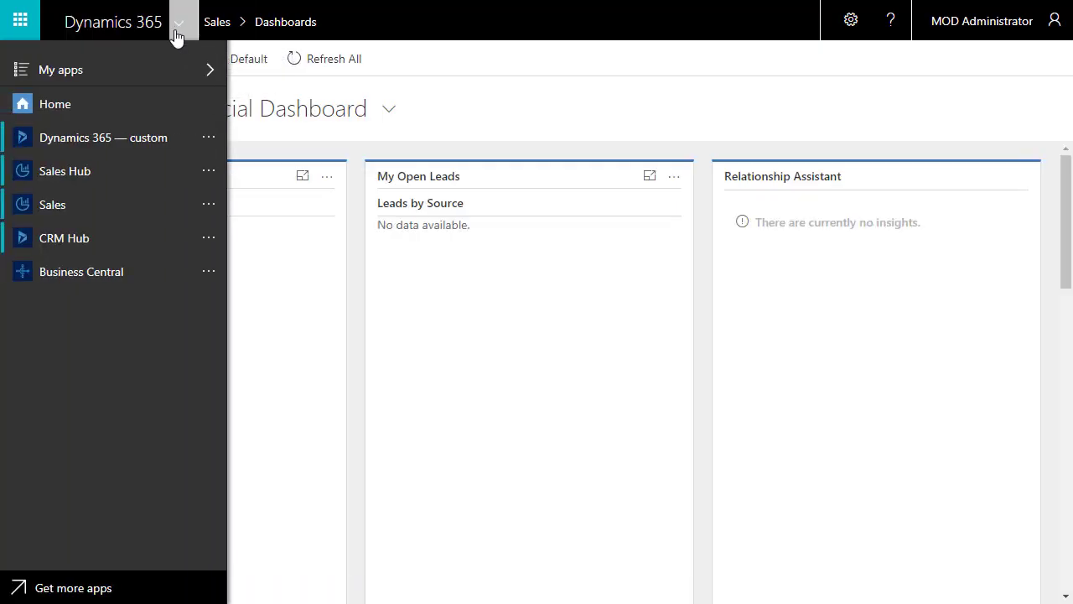
left_click(99, 185)
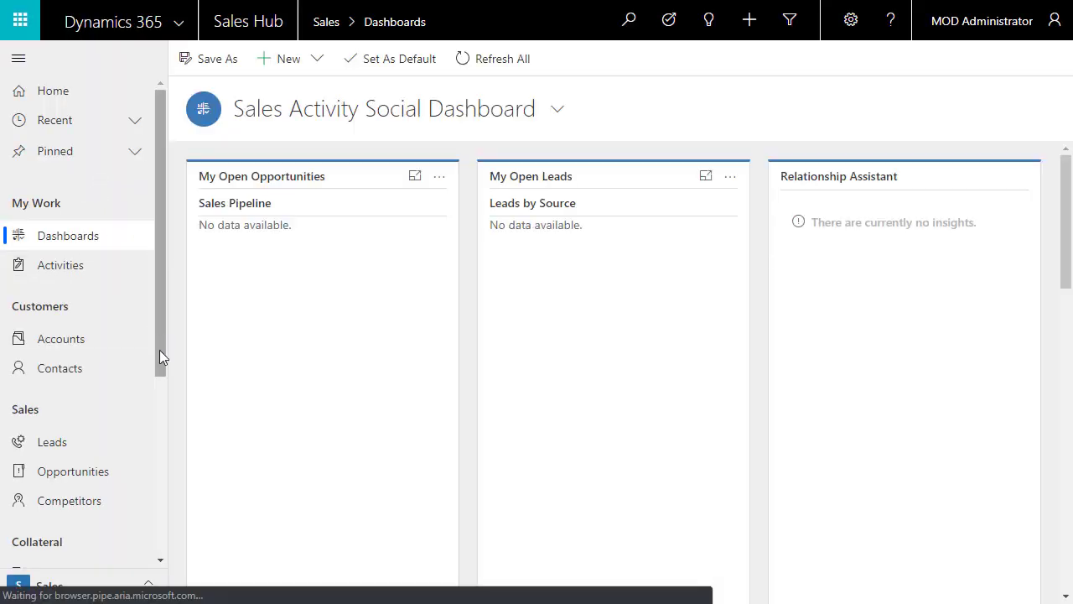
Open the invoices list and sort it by Name in descending order.
scroll(160, 349, "down", 1)
left_click_drag(160, 349, 162, 458)
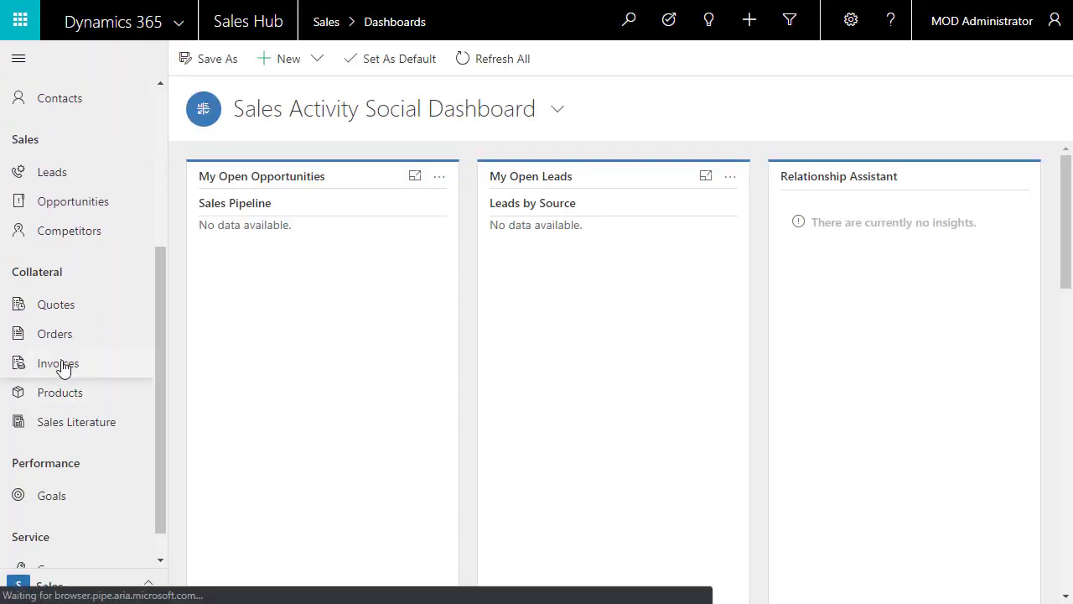
left_click(51, 367)
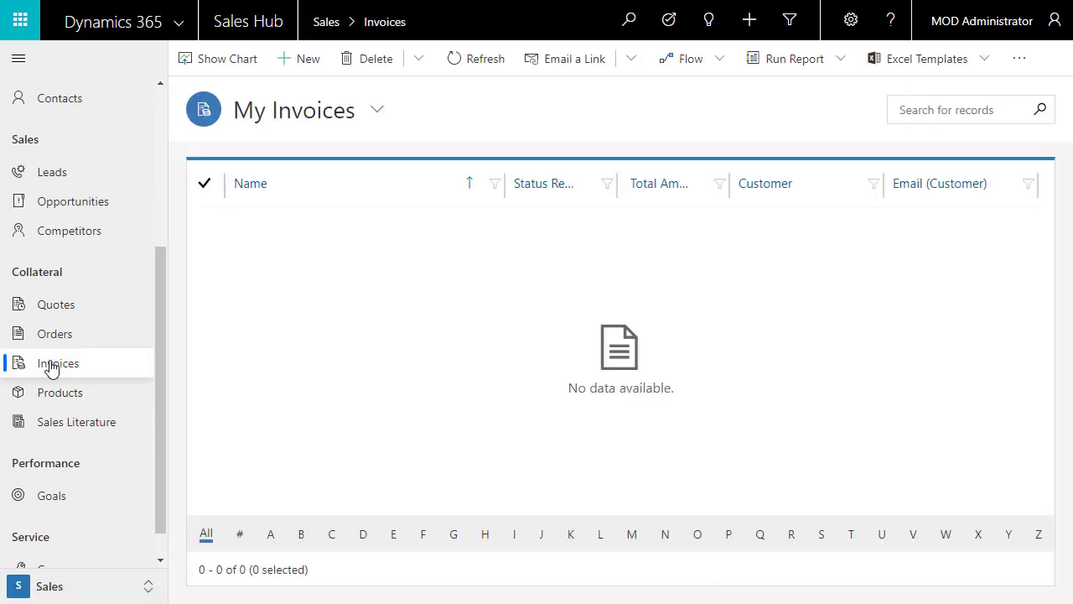
left_click(343, 111)
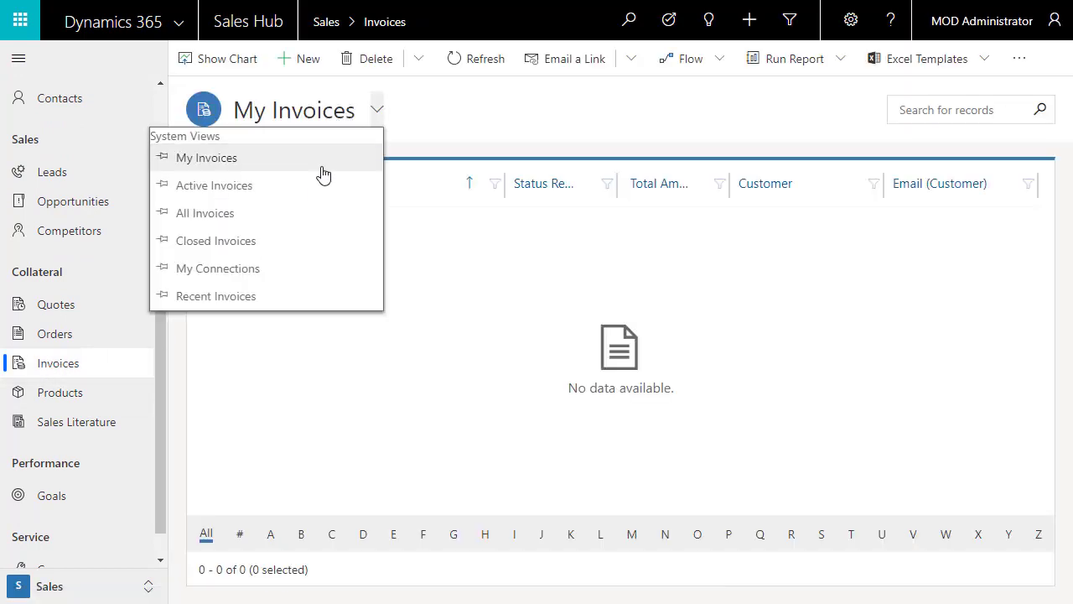
left_click(306, 214)
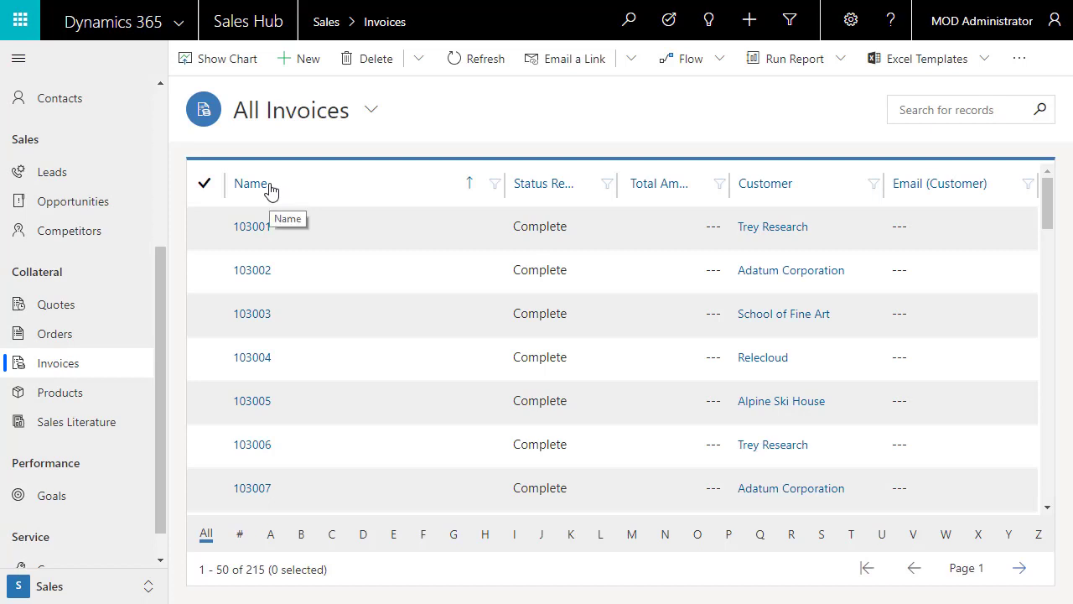
left_click(269, 190)
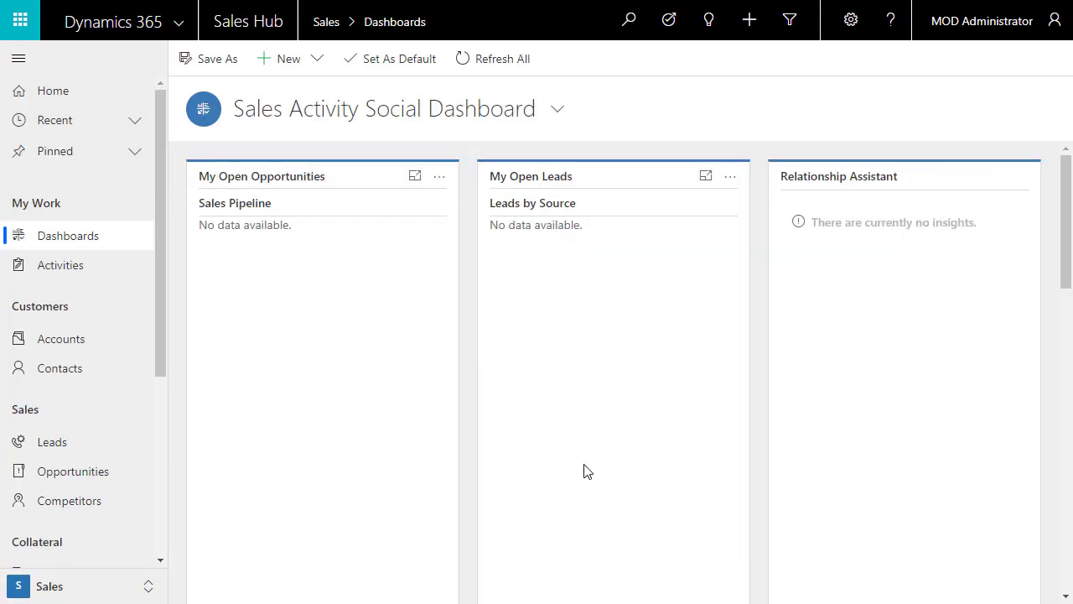
Open Trey Research's New office quote from My Quotes and activate it.
left_click_drag(158, 306, 150, 461)
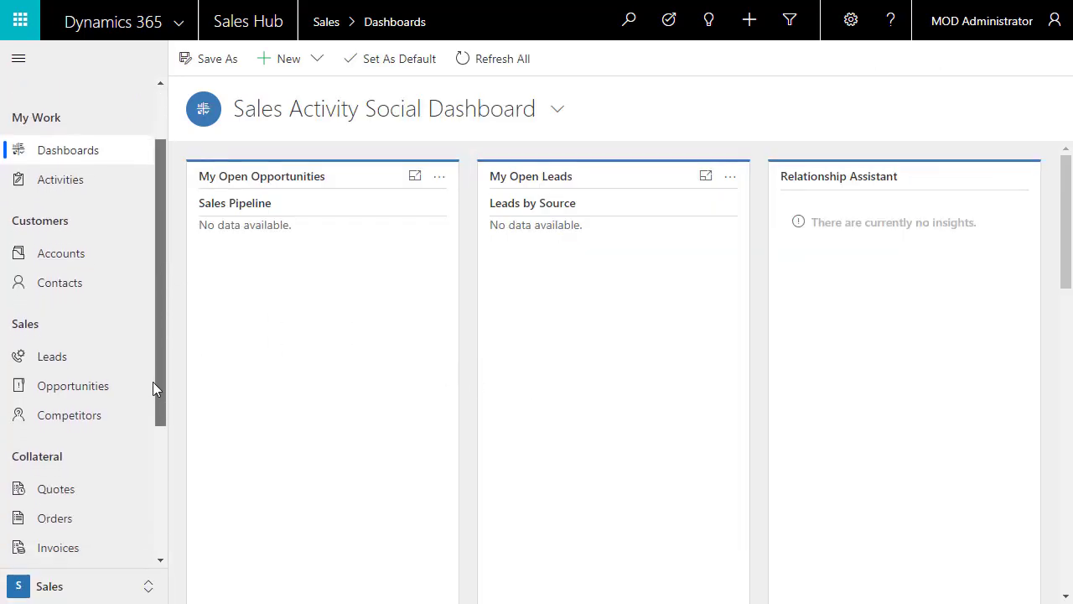
left_click(59, 320)
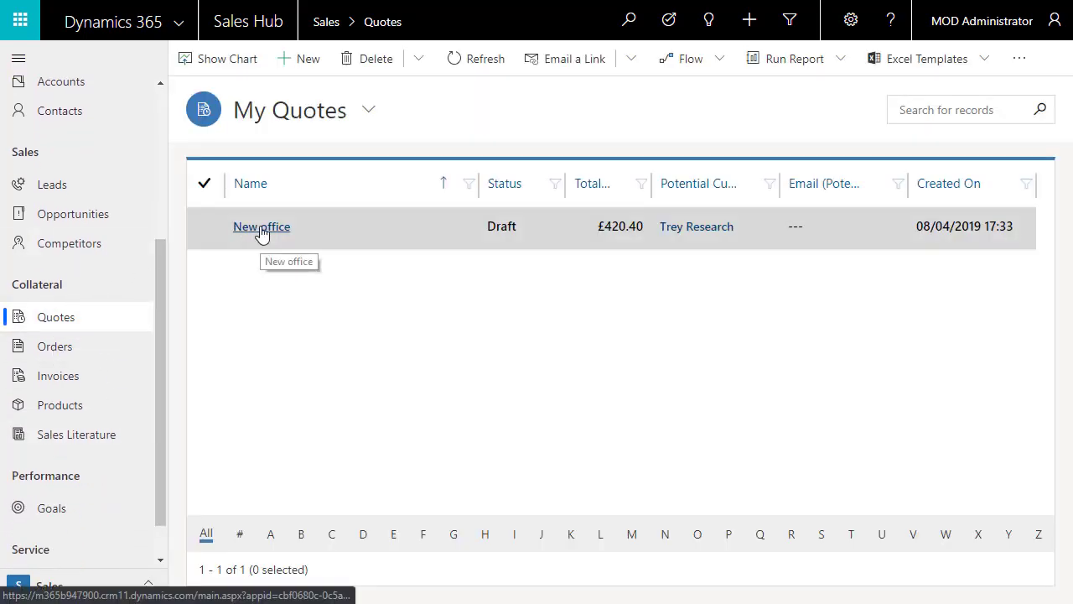
left_click(261, 231)
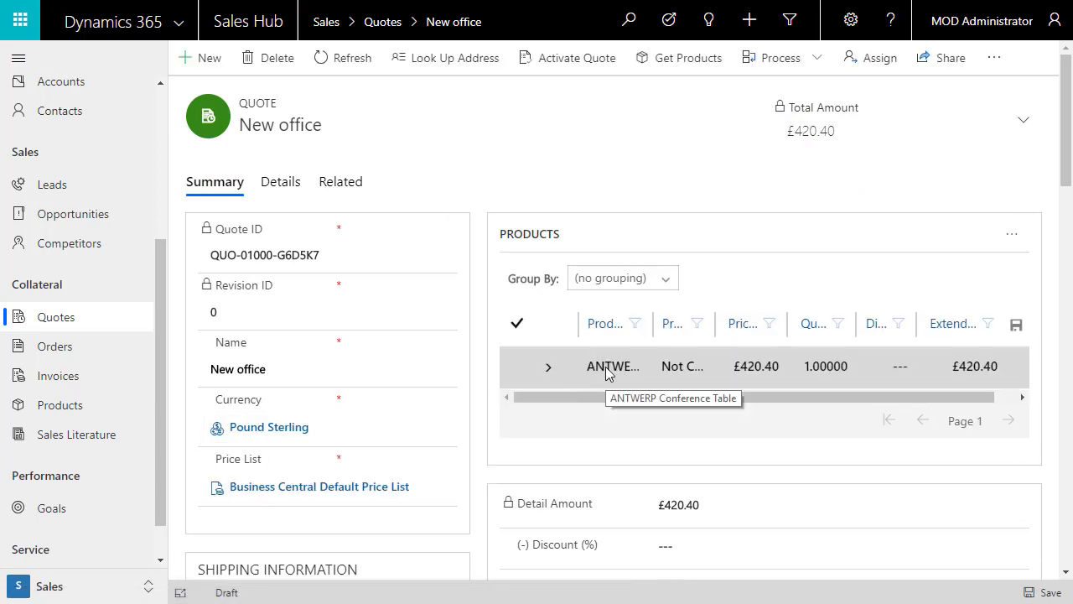
left_click(590, 63)
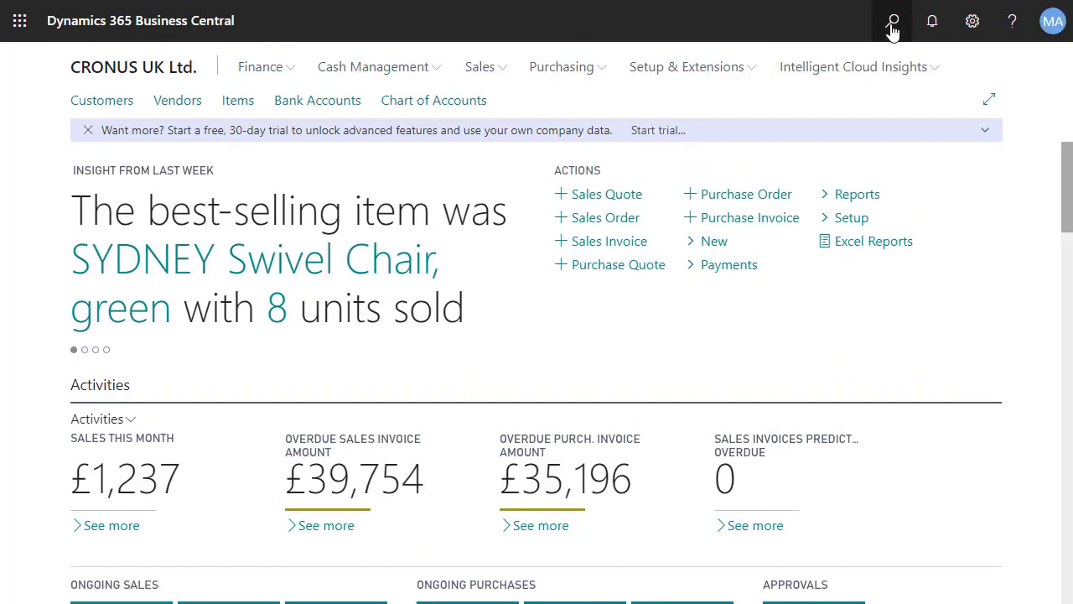
Create Business Central sales quote 1003 for Trey Research from the Dynamics 365 Sales New office quote.
left_click(892, 22)
type("quote 365")
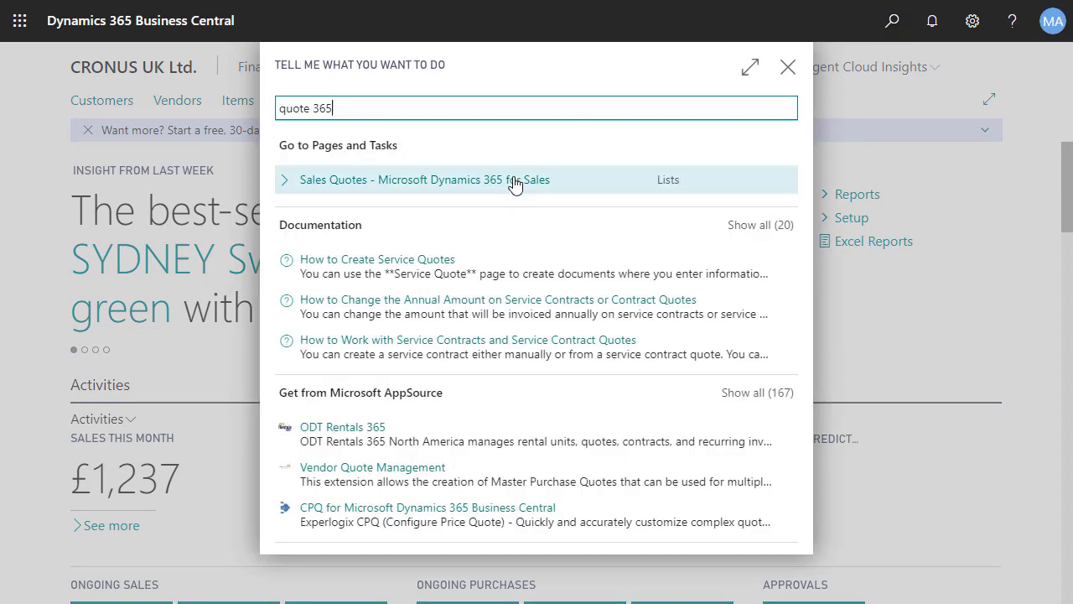
left_click(515, 184)
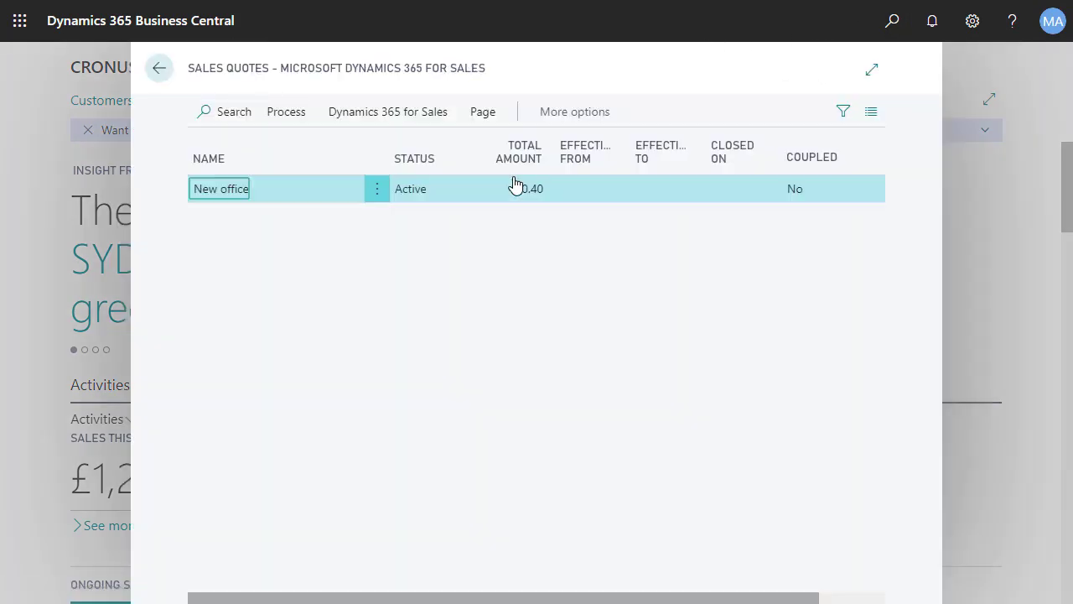
left_click(286, 115)
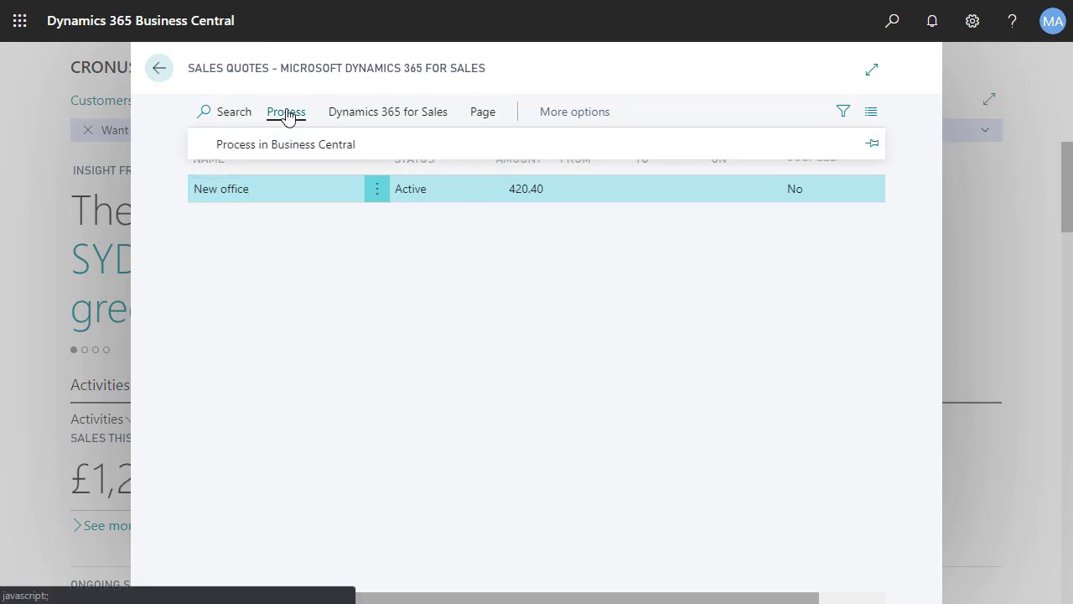
left_click(266, 147)
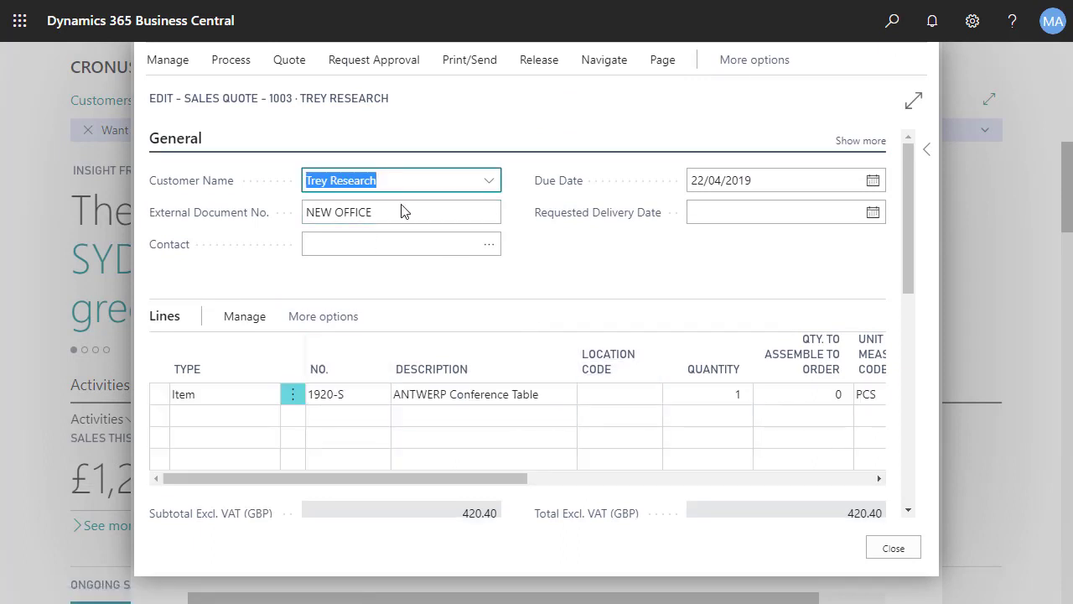
Release sales quote 1003 with its ANTWERP Conference Table totalling 420.40.
left_click(228, 65)
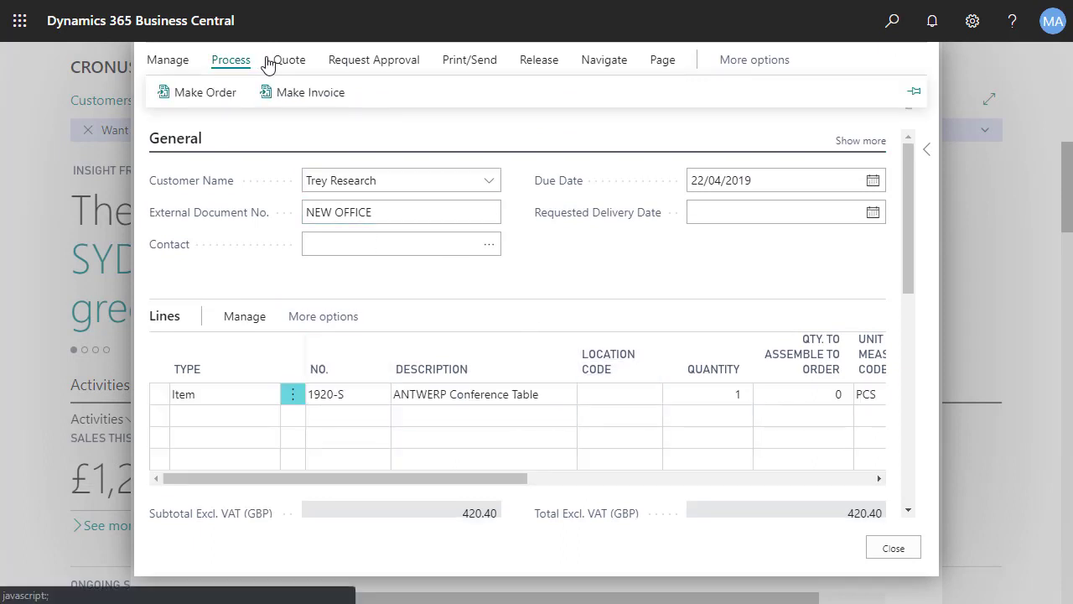
left_click(530, 62)
left_click(209, 93)
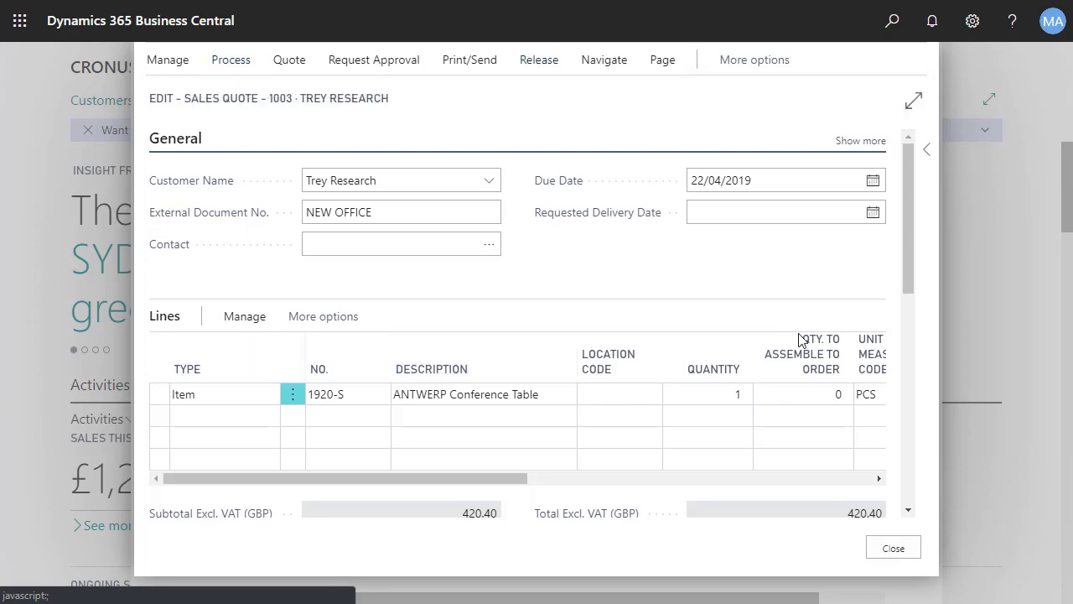
Close sales quote 1003 and start a revision of the activated New office quote.
left_click(902, 549)
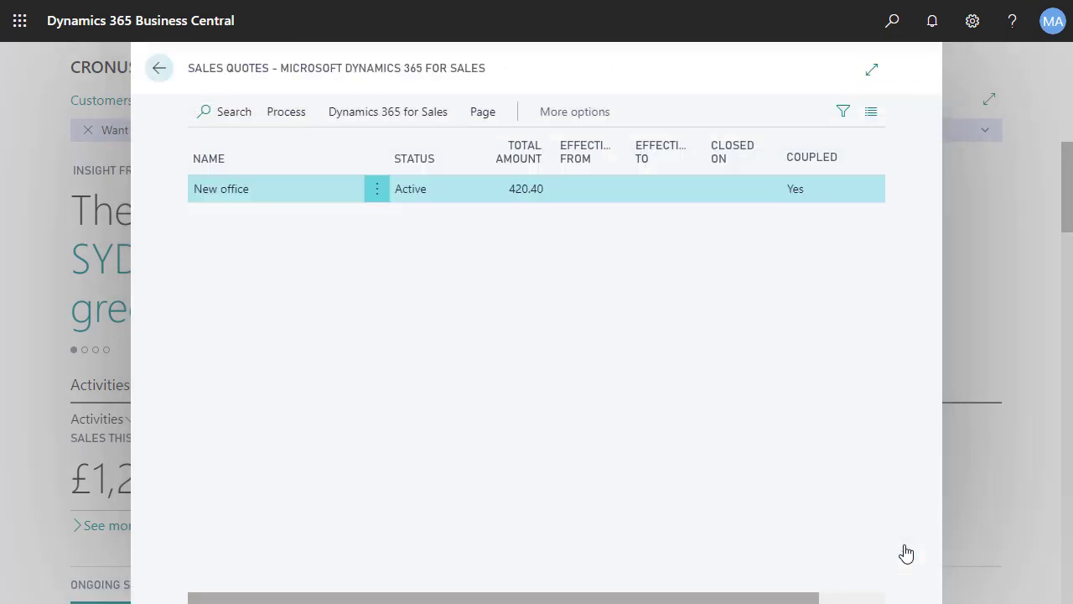
left_click(155, 74)
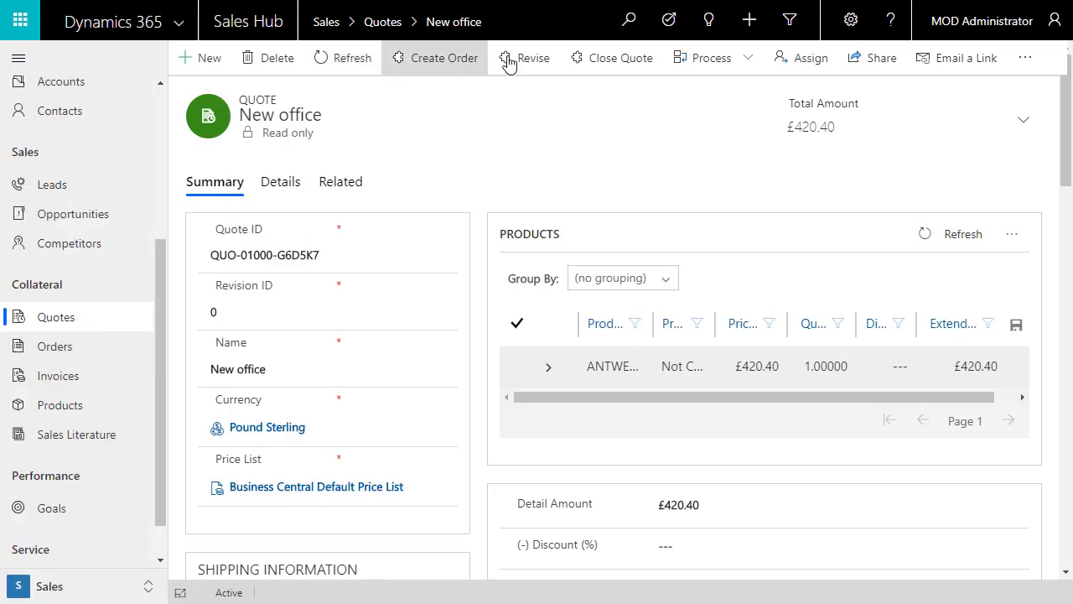
left_click(513, 64)
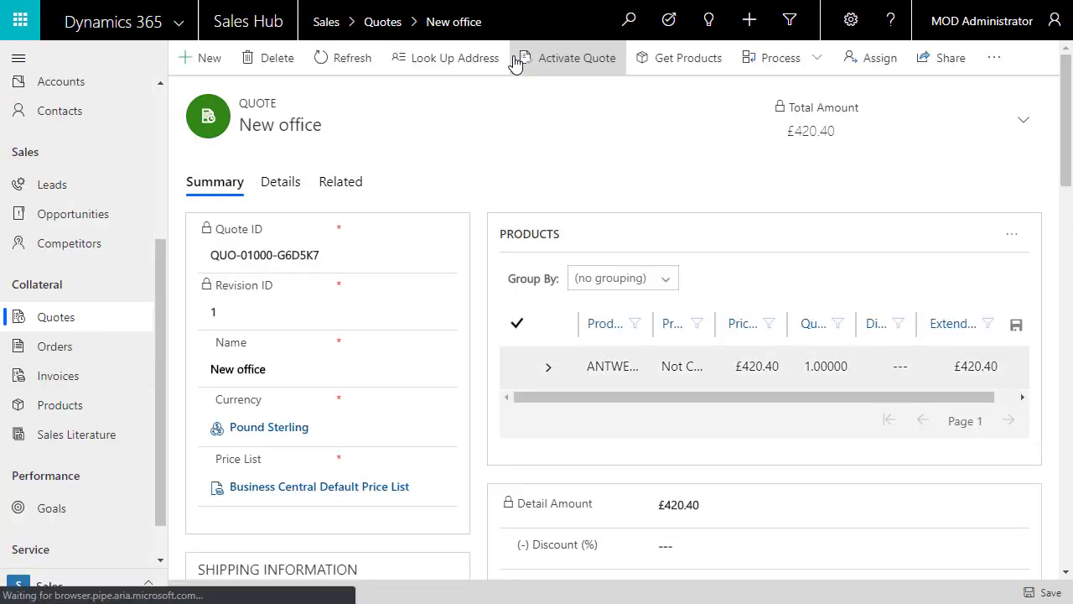
Add six BERLIN Guest Chair, yellow to the quote and reactivate it at £1,171.00.
left_click(1012, 235)
left_click(921, 286)
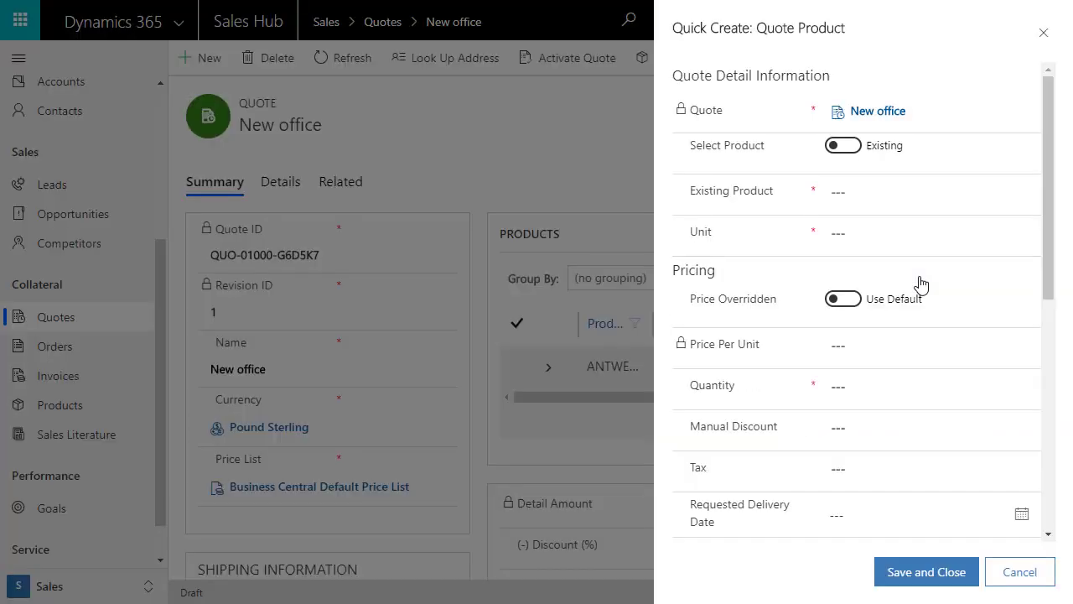
left_click(1031, 195)
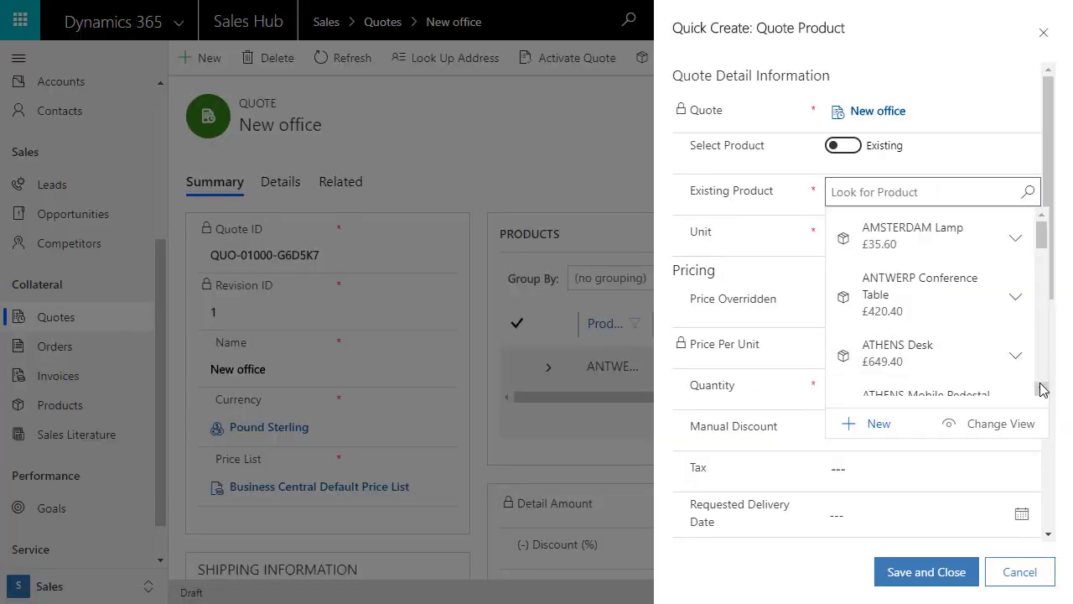
scroll(1039, 386, "down", 3)
left_click(961, 297)
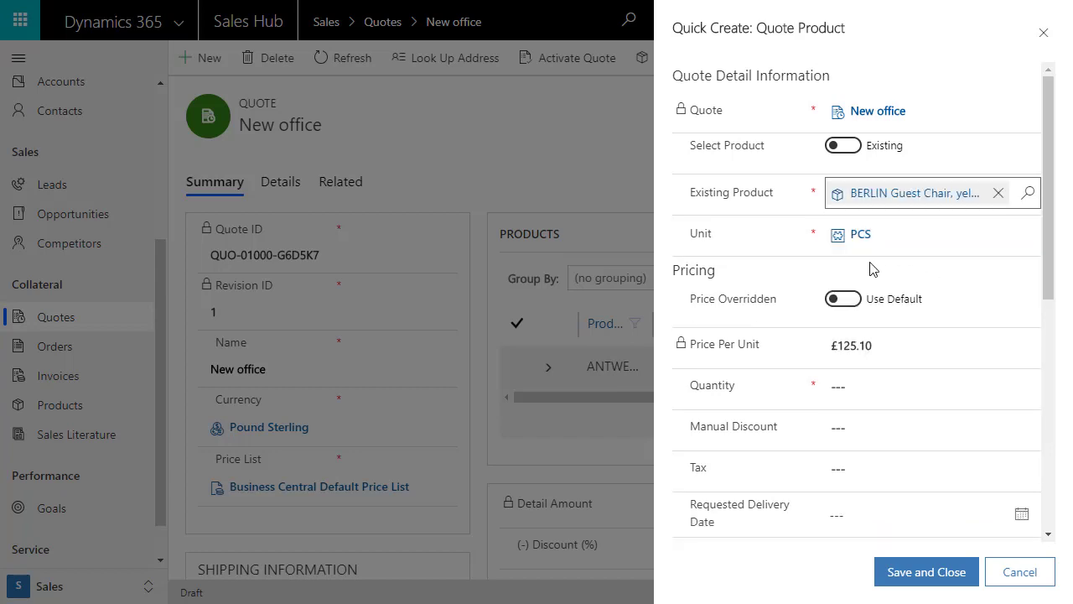
left_click(868, 383)
type("6")
key("Tab")
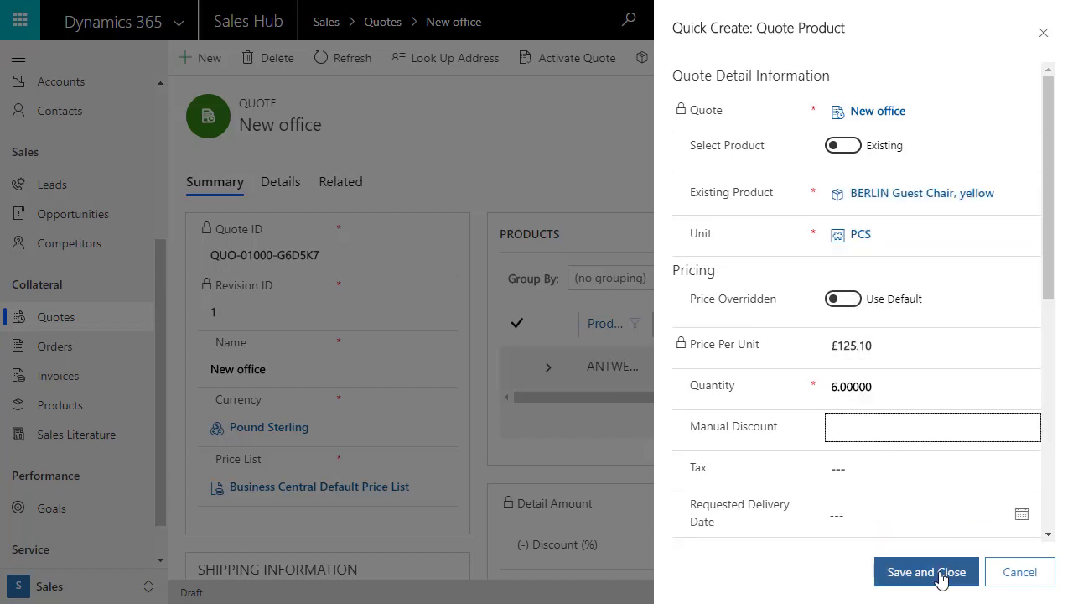
left_click(941, 575)
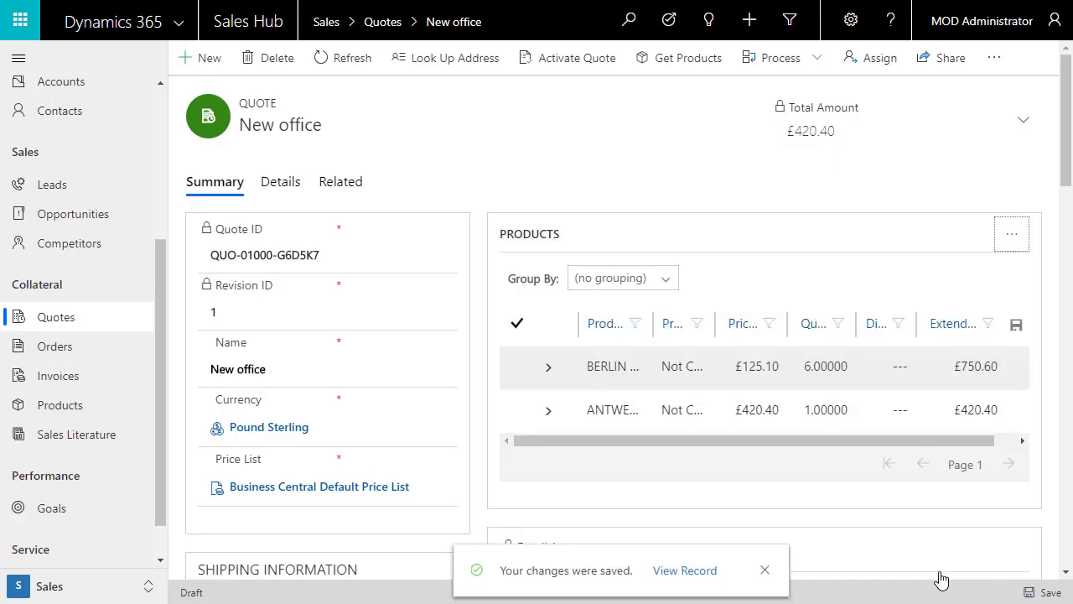
left_click(556, 60)
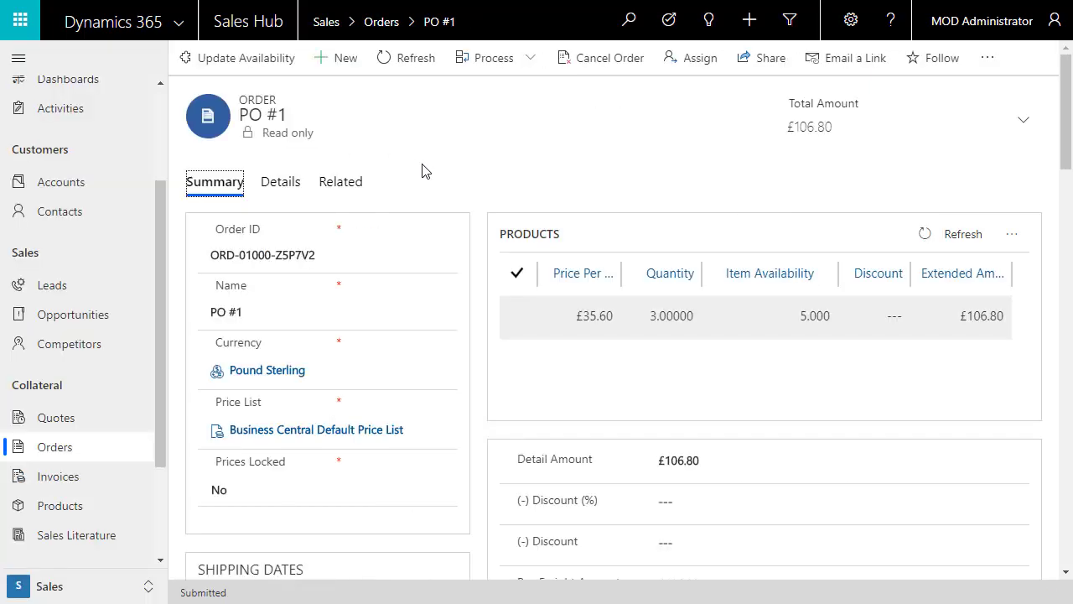
Process the revised New office quote to add six BERLIN Guest Chairs to quote 1003.
left_click(892, 20)
type("quote 365")
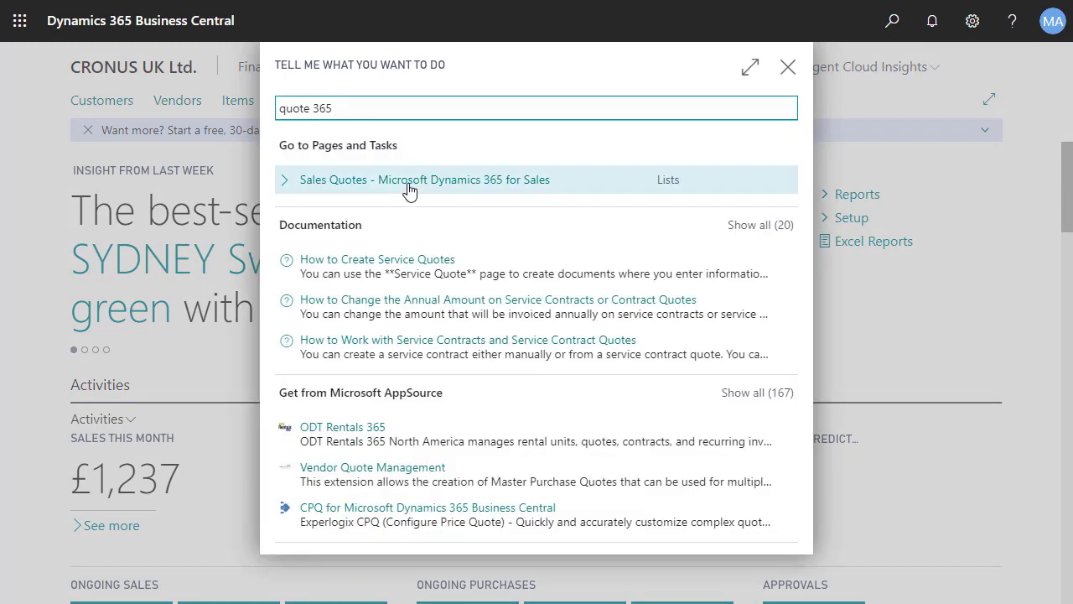
left_click(408, 189)
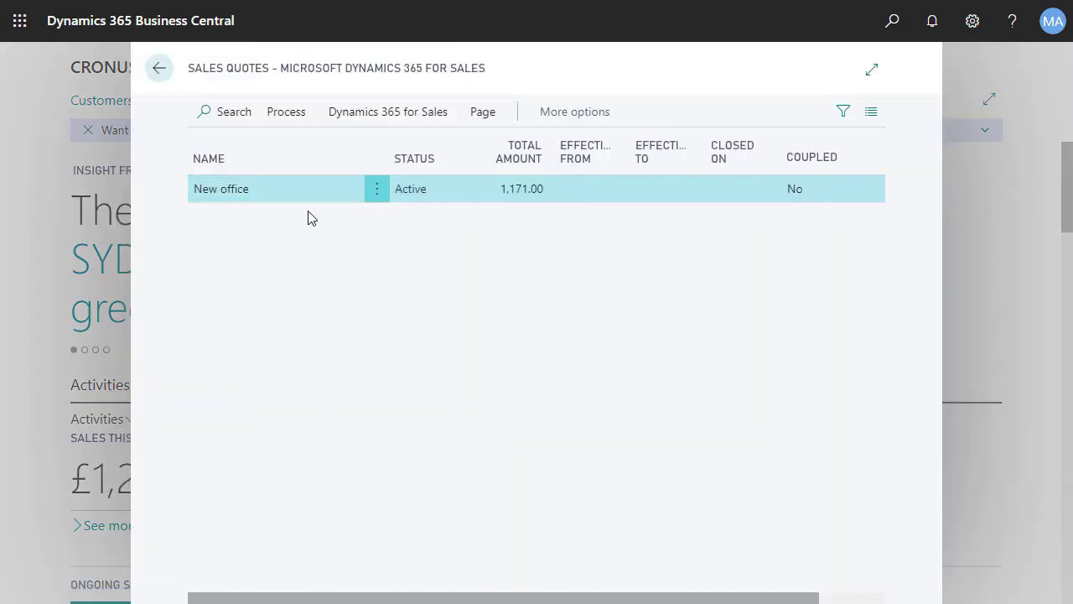
left_click(301, 110)
left_click(294, 146)
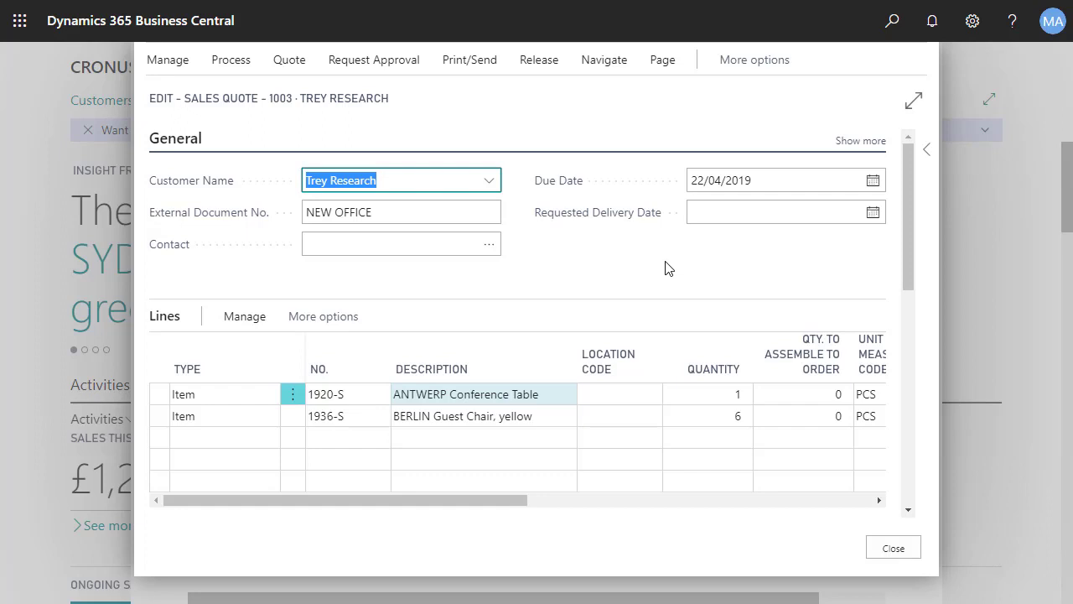
Open the card of archived version 1 (Released) from quote 1003's archived versions list.
left_click(864, 141)
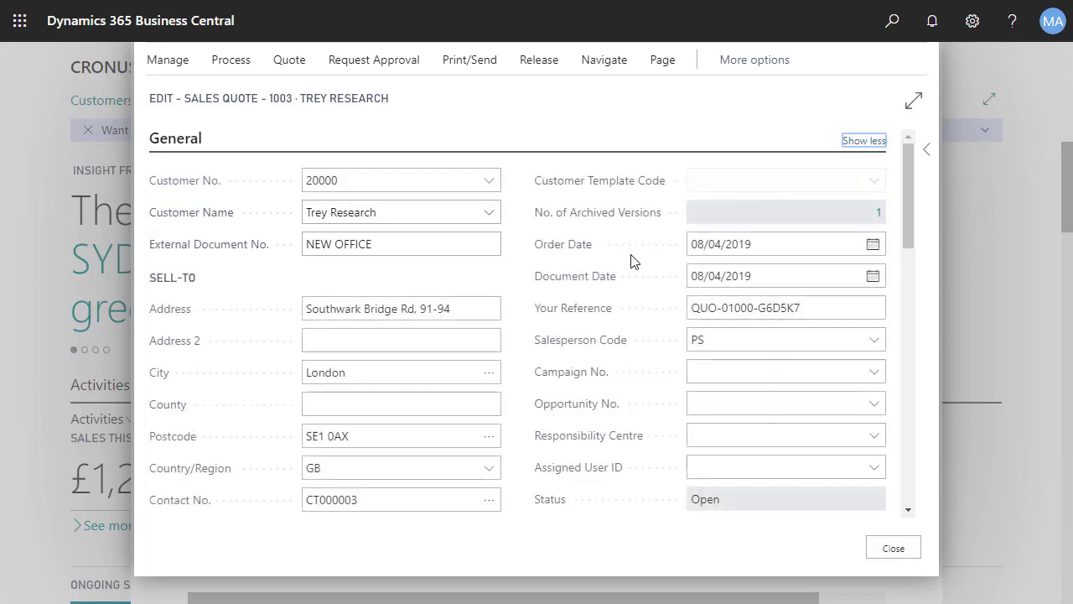
mouse_move(597, 213)
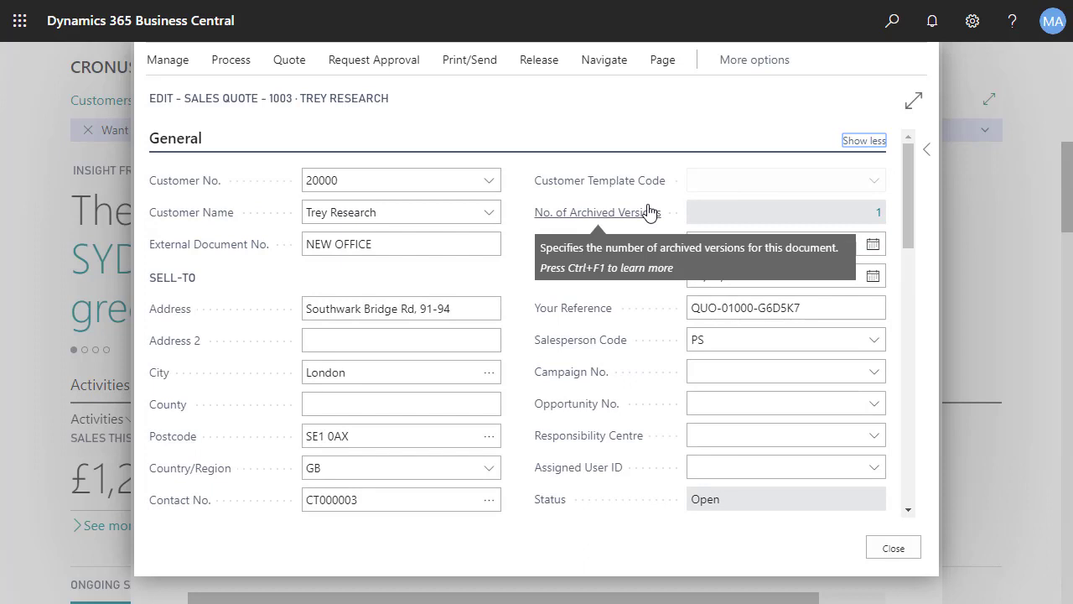
left_click(880, 218)
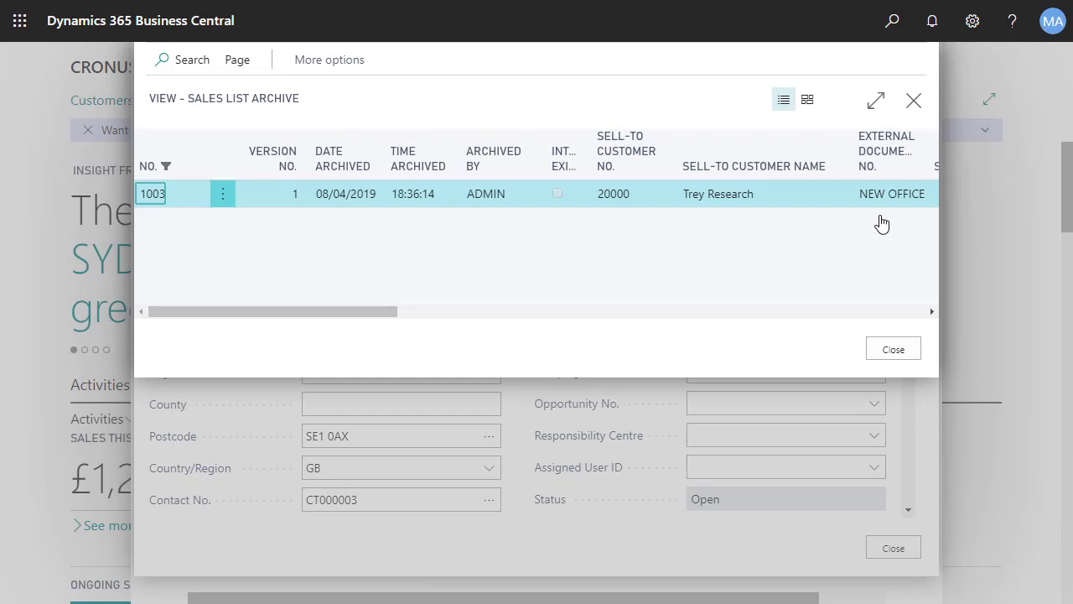
left_click(310, 62)
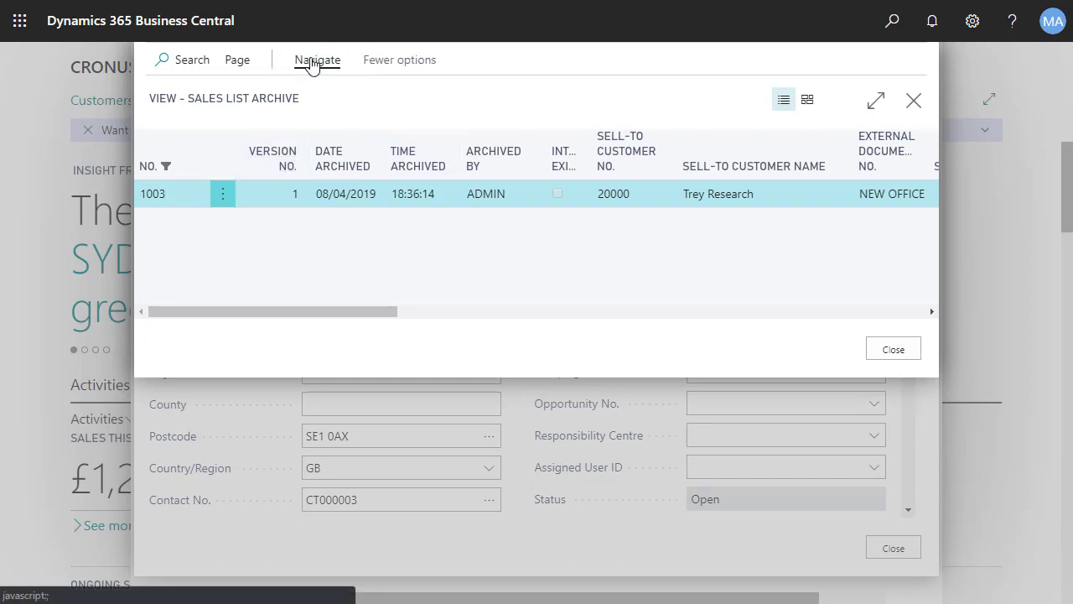
left_click(311, 60)
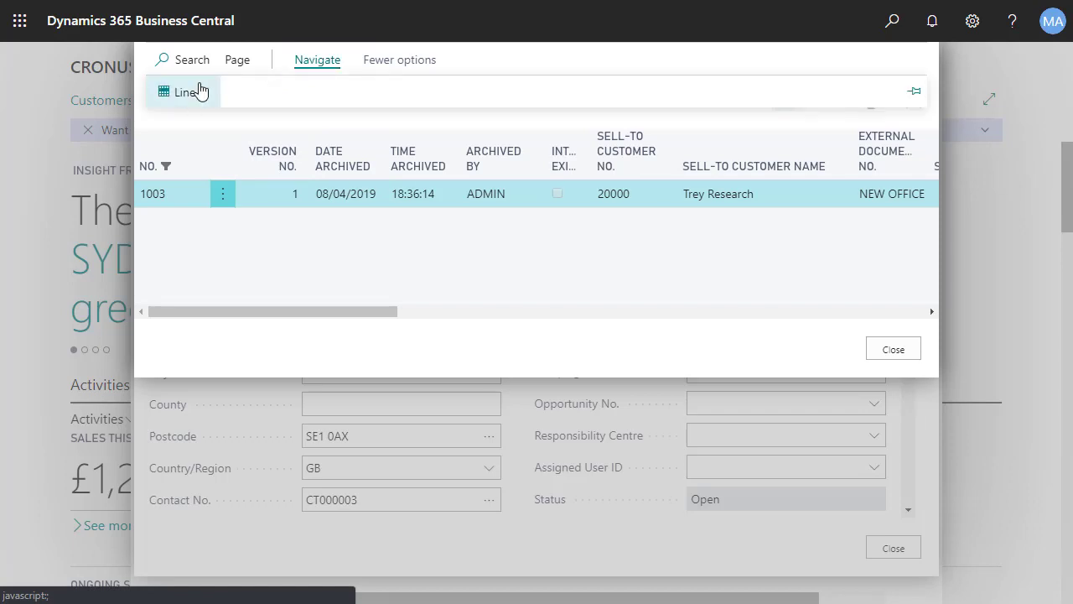
left_click(190, 94)
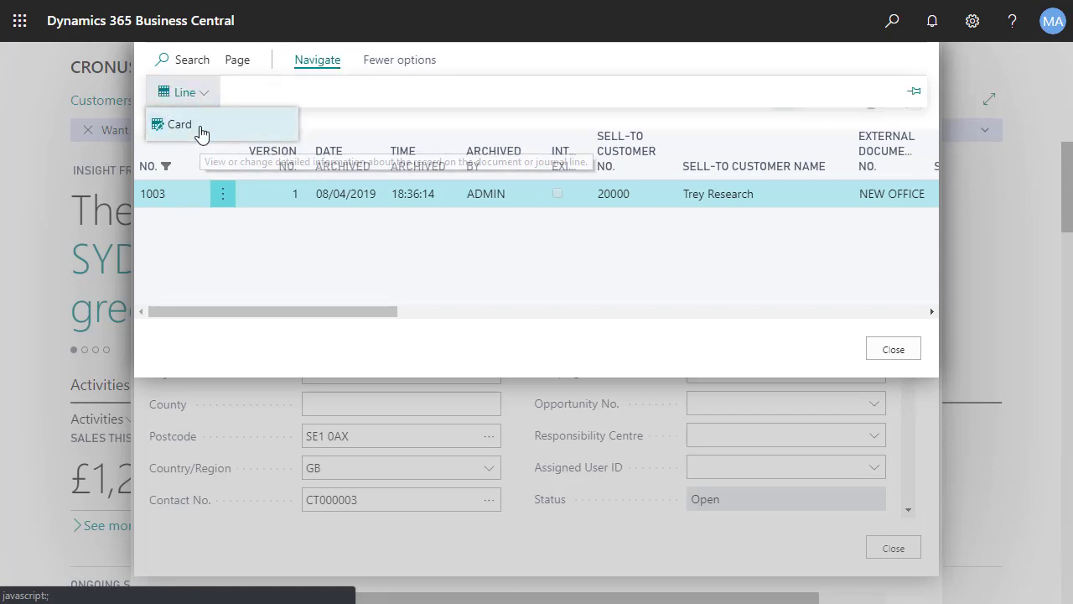
left_click(201, 130)
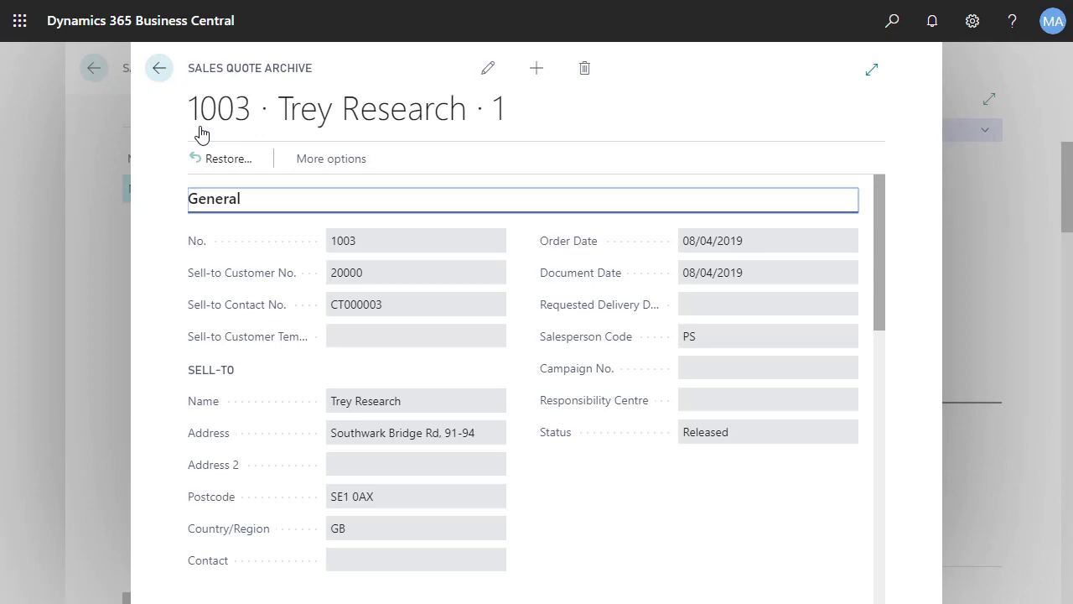